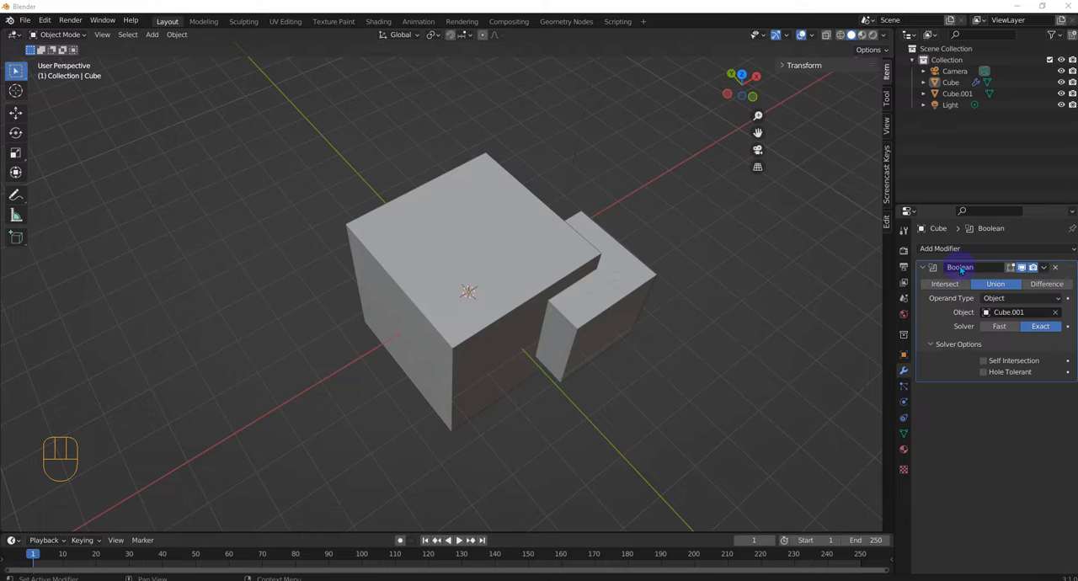
# Step: Try the Union and Intersect operations on the cube's Boolean modifier and set it to Difference
pyautogui.moveTo(770, 300); pyautogui.dragTo(765, 278, button='middle')
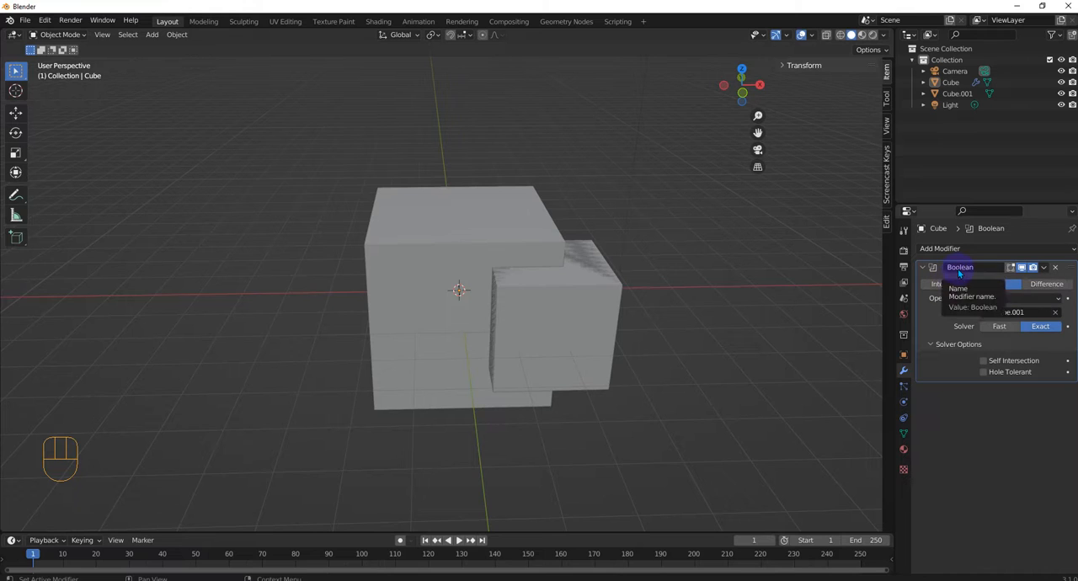
pyautogui.click(996, 284)
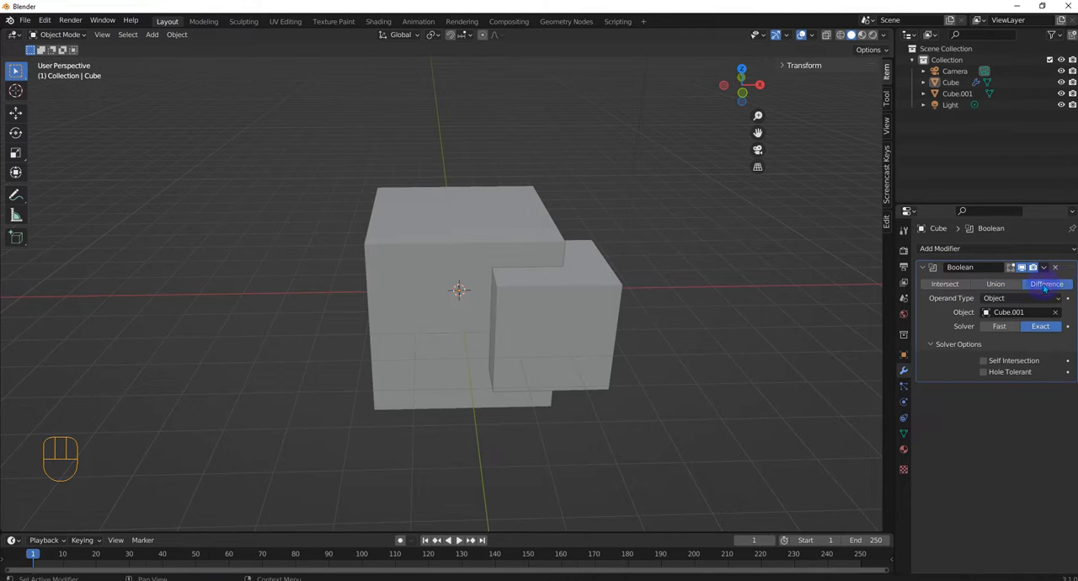
pyautogui.click(947, 285)
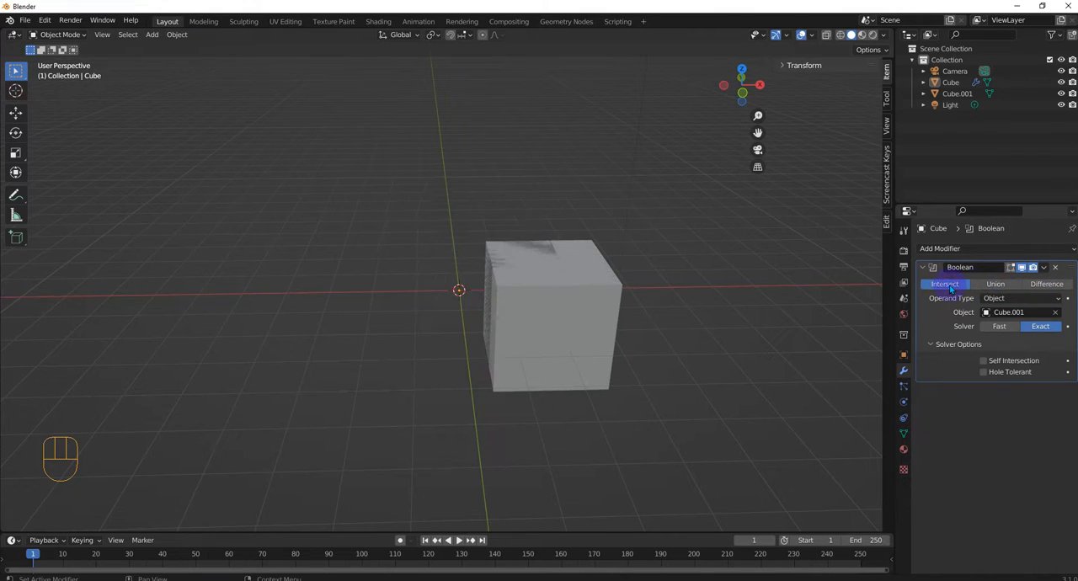
pyautogui.click(1047, 285)
pyautogui.moveTo(862, 291); pyautogui.dragTo(664, 303, button='middle')
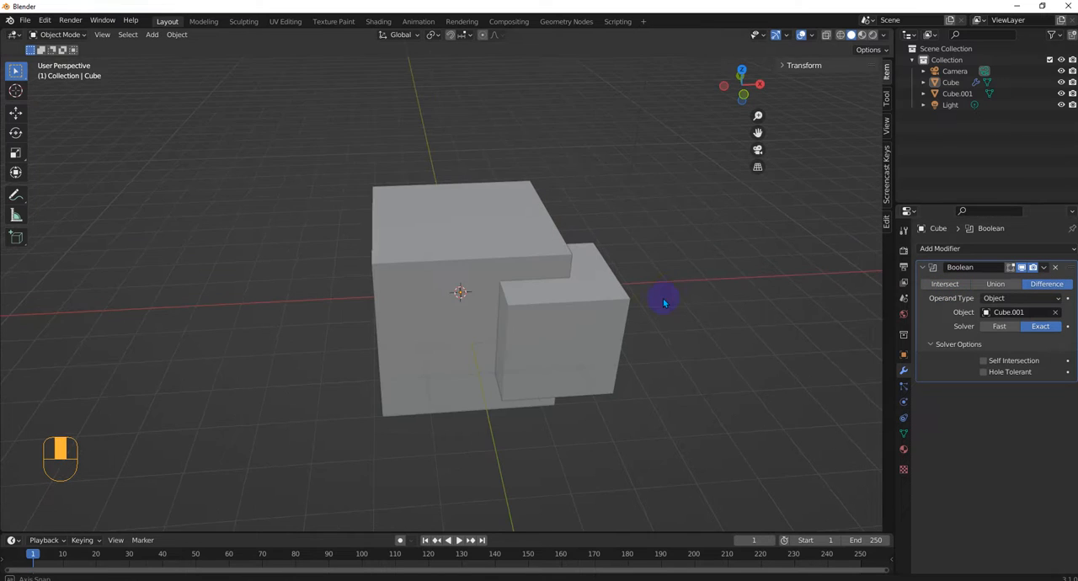
pyautogui.scroll(2, 570, 203)
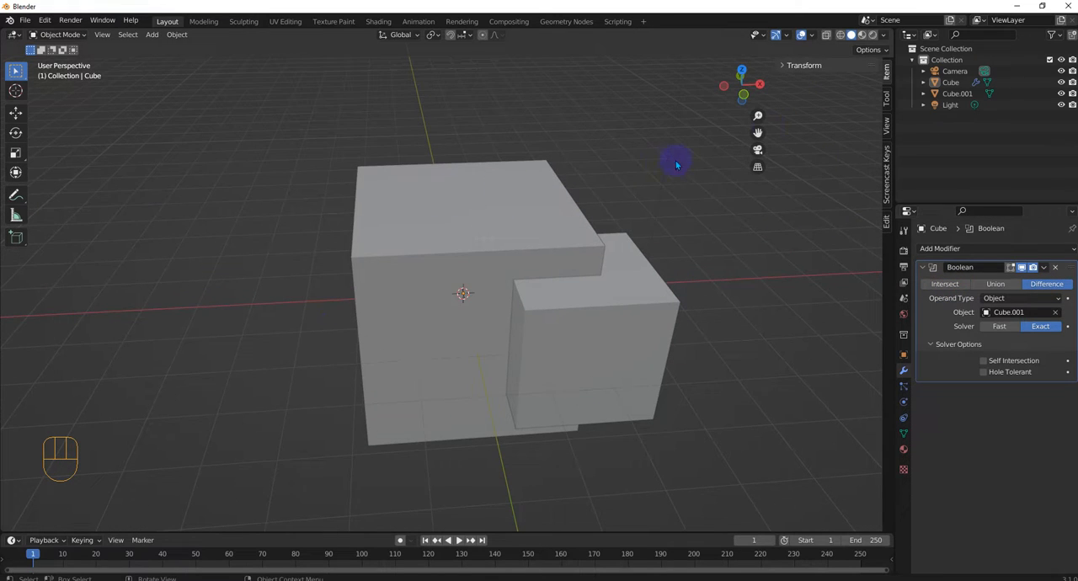
# Step: Select the large cube and turn on X-ray display to inspect its overlap with Cube.001
pyautogui.click(467, 253)
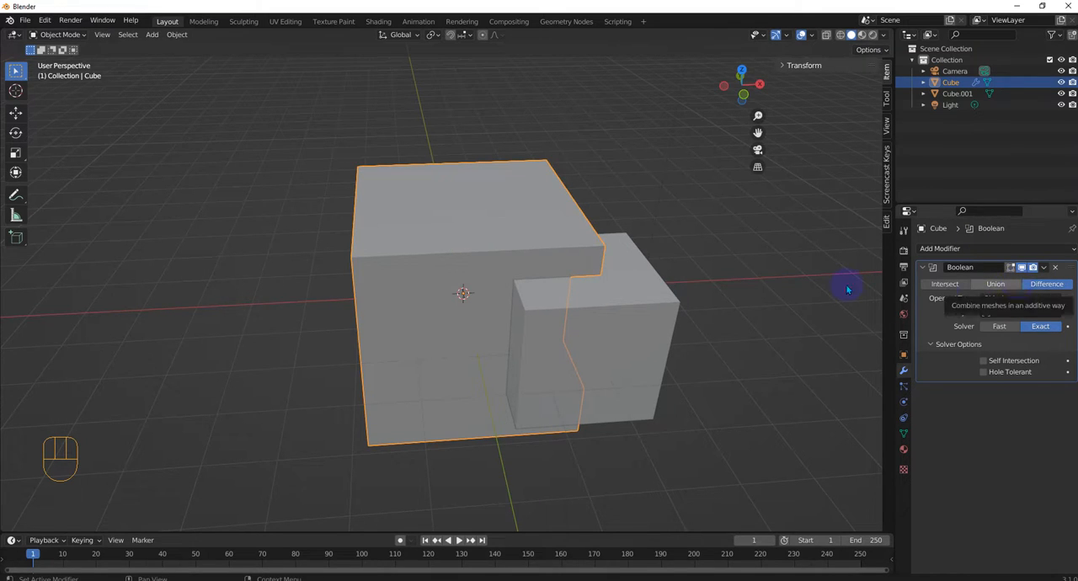
pyautogui.click(639, 293)
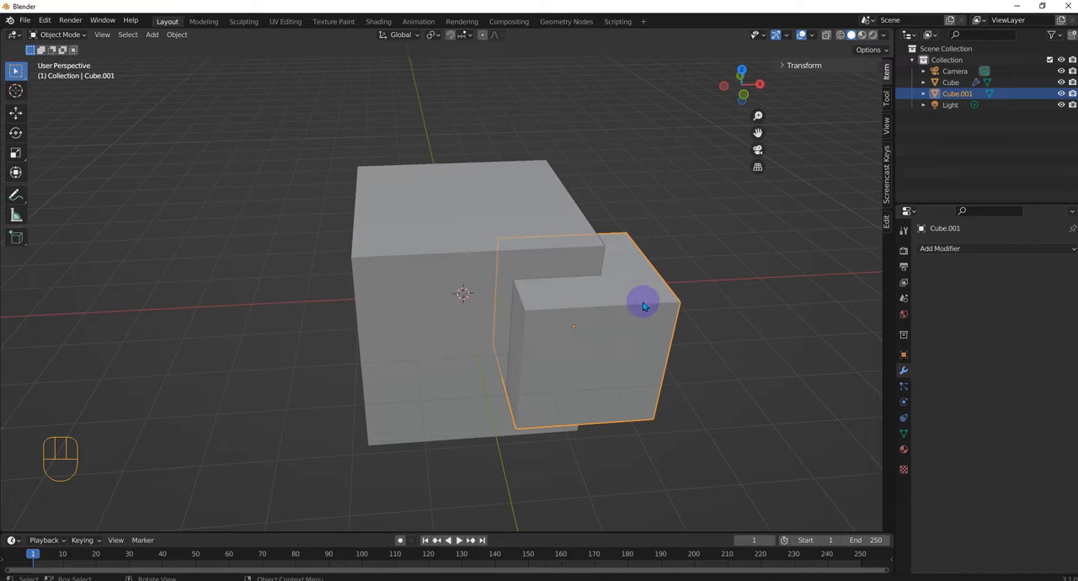
pyautogui.moveTo(708, 366); pyautogui.dragTo(755, 385, button='middle')
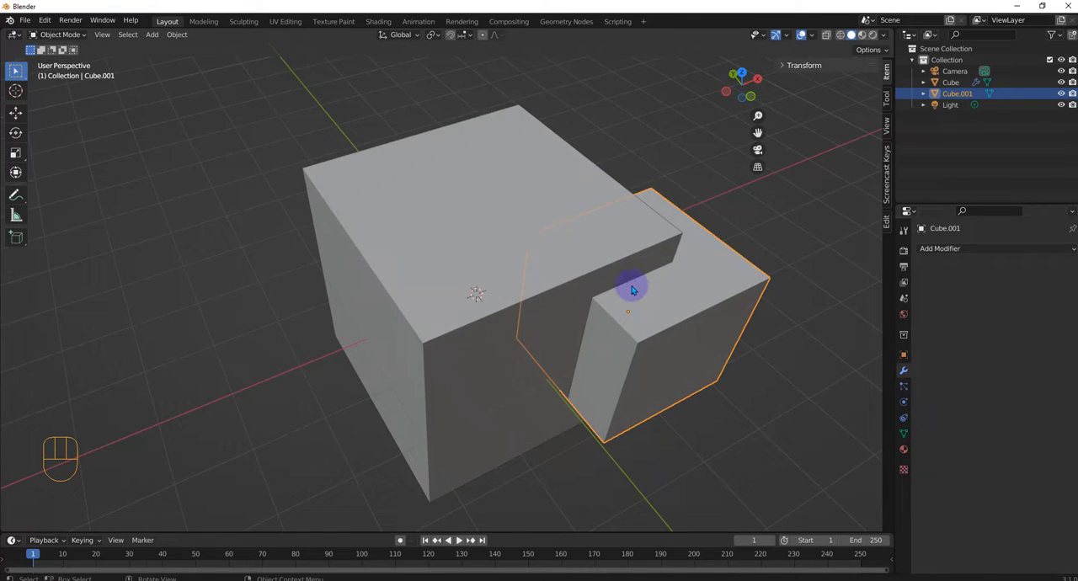
pyautogui.click(506, 229)
pyautogui.moveTo(519, 331); pyautogui.dragTo(546, 291, button='middle')
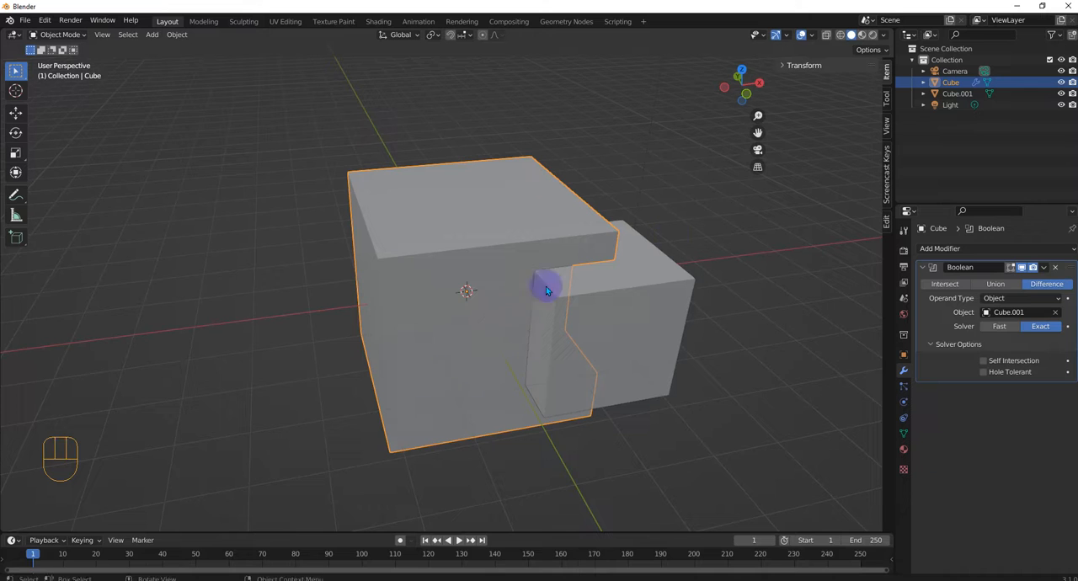
pyautogui.click(827, 35)
pyautogui.moveTo(665, 177); pyautogui.dragTo(699, 216, button='middle')
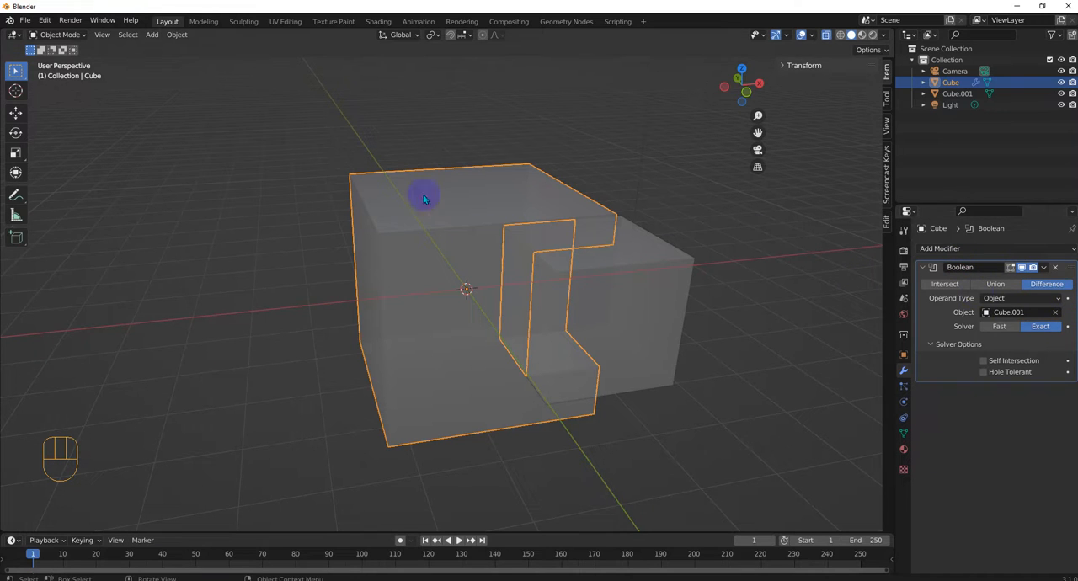
pyautogui.moveTo(561, 261); pyautogui.dragTo(544, 282, button='middle')
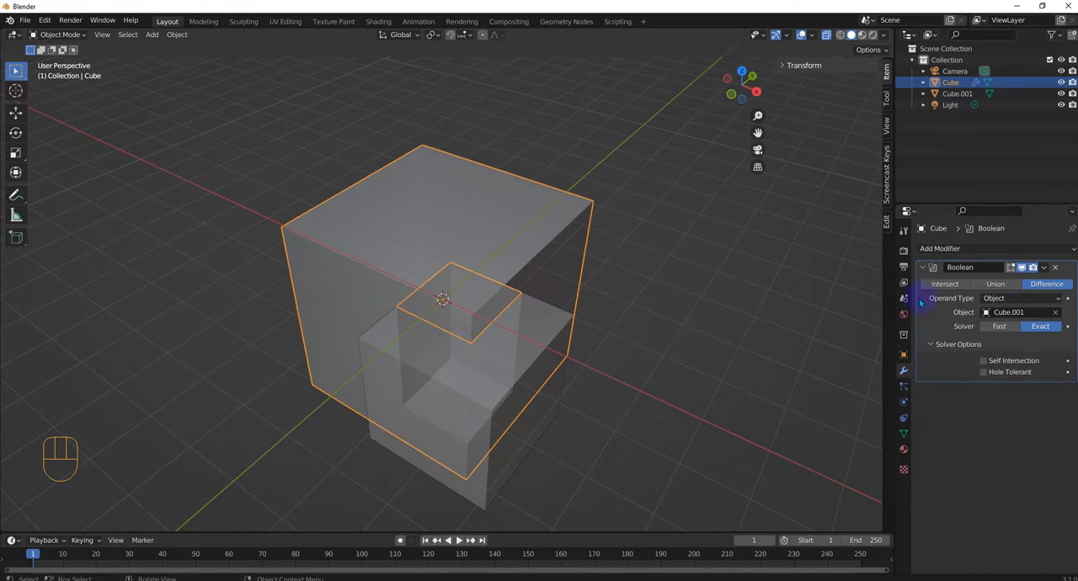
# Step: Apply the large cube's Boolean modifier and move Cube.001 about 3.3 m away from it
pyautogui.click(1044, 268)
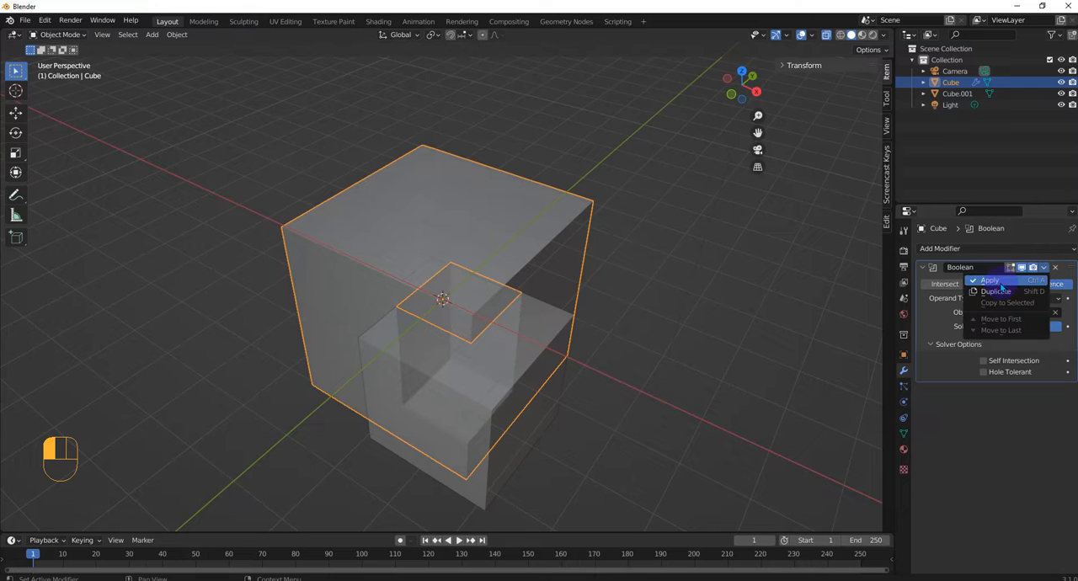
pyautogui.click(944, 284)
pyautogui.moveTo(617, 327); pyautogui.dragTo(638, 327, button='middle')
pyautogui.click(587, 333)
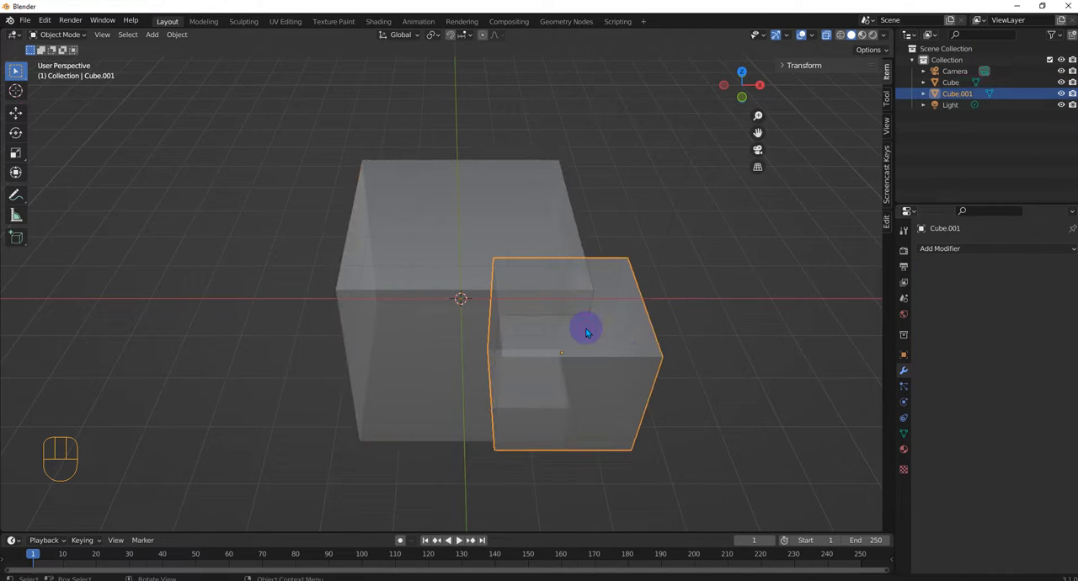
pyautogui.press('g')
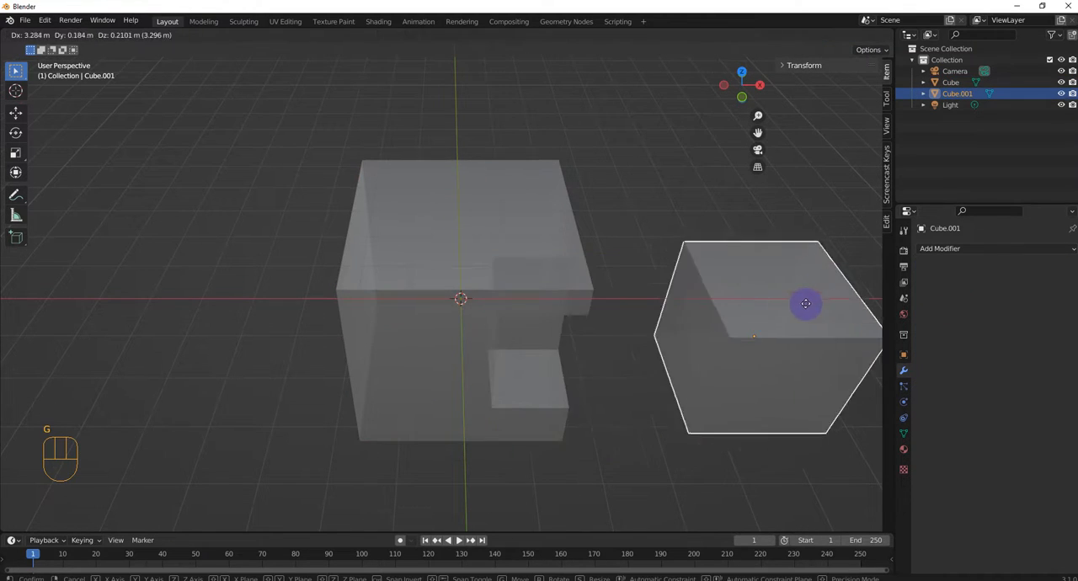
pyautogui.click(809, 303)
# Step: Inspect the cut inside the large cube and turn off X-ray display
pyautogui.moveTo(789, 328); pyautogui.dragTo(683, 241, button='middle')
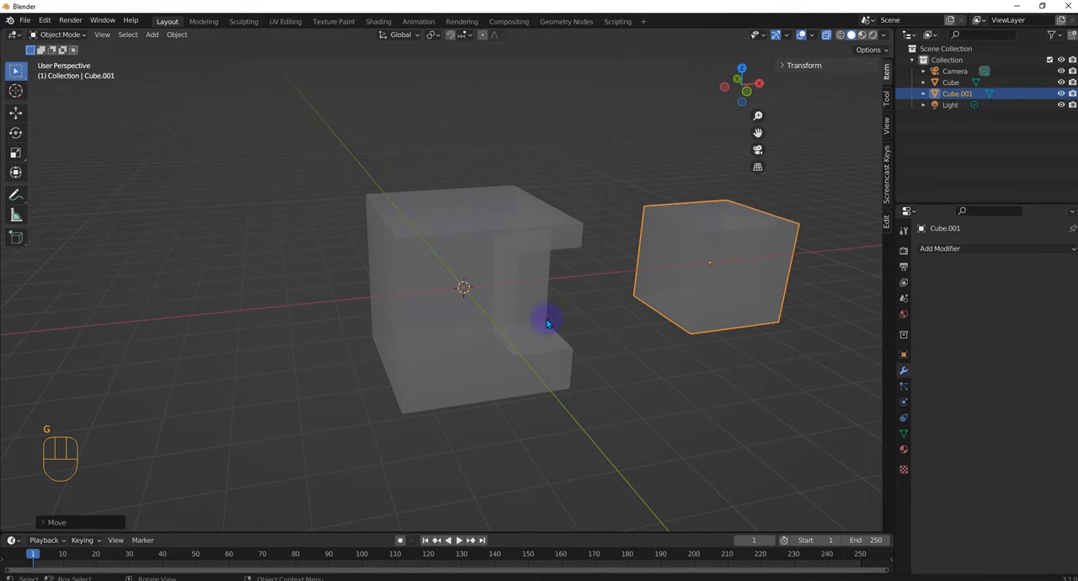
pyautogui.moveTo(497, 217); pyautogui.dragTo(474, 227, button='middle')
pyautogui.scroll(3, 543, 271)
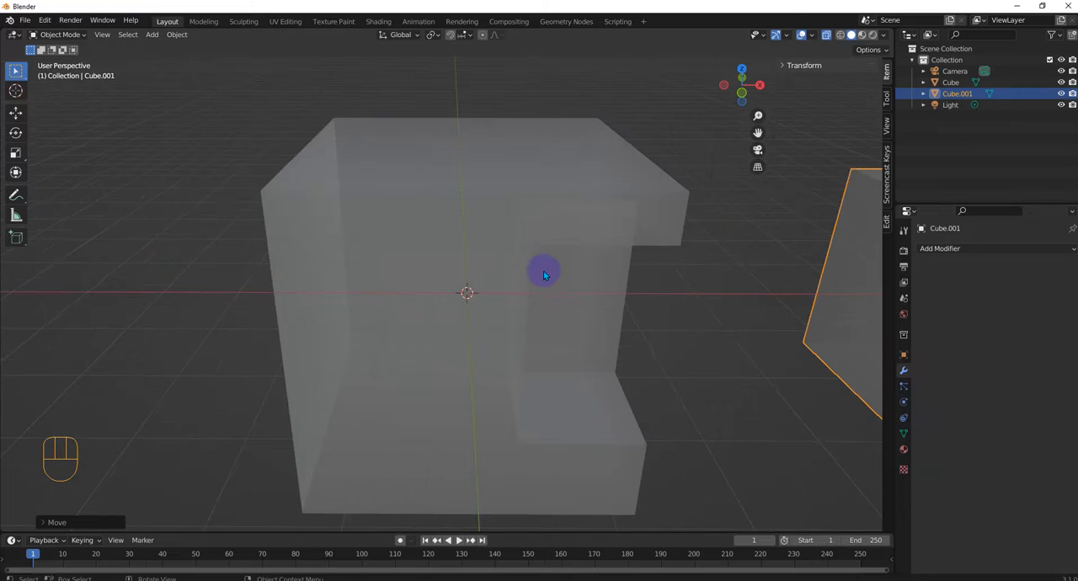
pyautogui.click(826, 35)
pyautogui.scroll(-2, 669, 220)
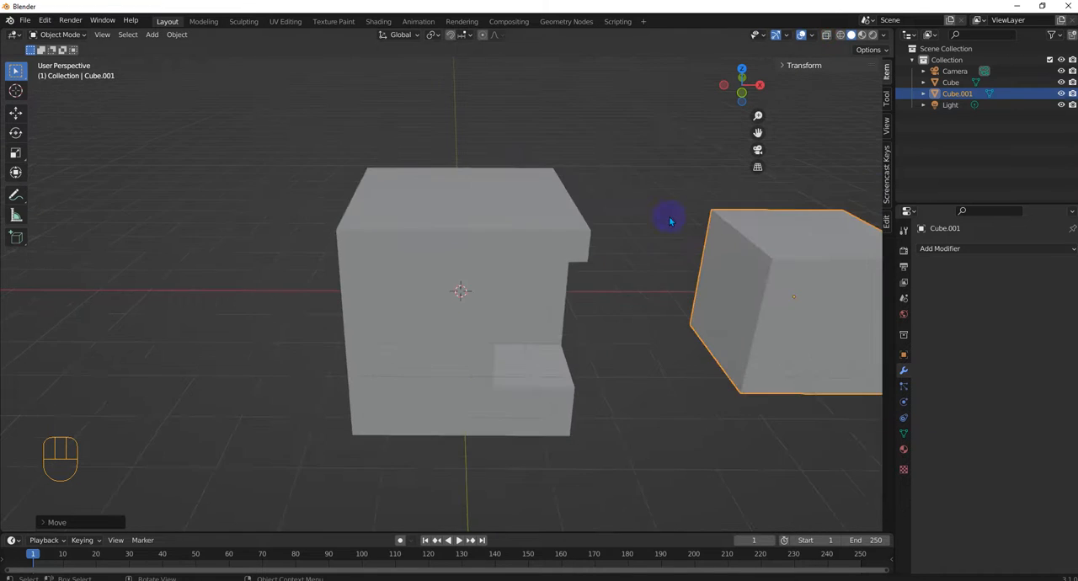
# Step: Select the cut cube and examine its notch from several sides
pyautogui.moveTo(669, 220); pyautogui.dragTo(649, 253, button='middle')
pyautogui.click(500, 201)
pyautogui.scroll(-4, 498, 202)
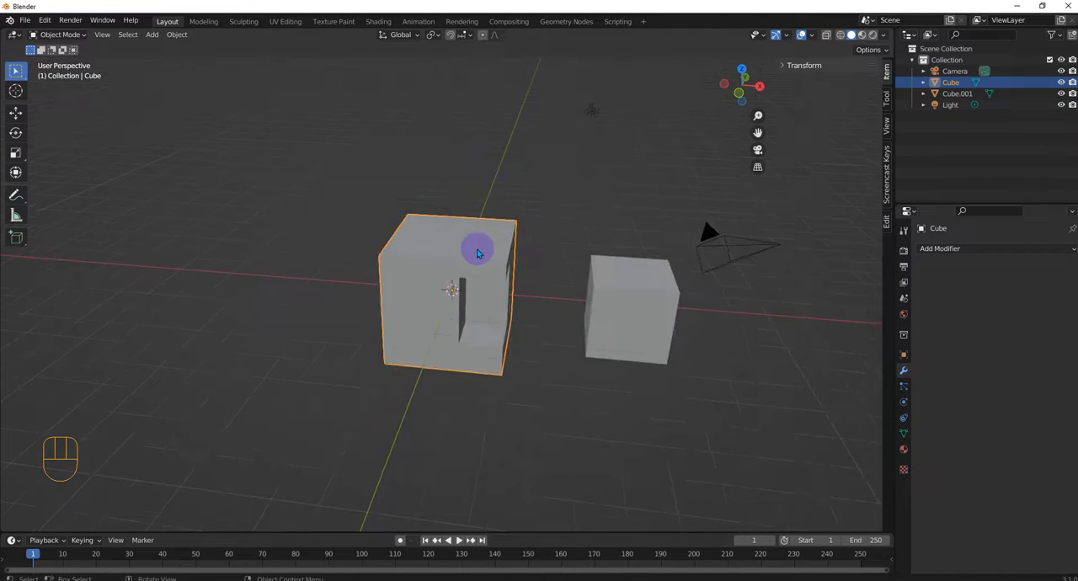
pyautogui.moveTo(477, 252); pyautogui.dragTo(522, 256, button='middle')
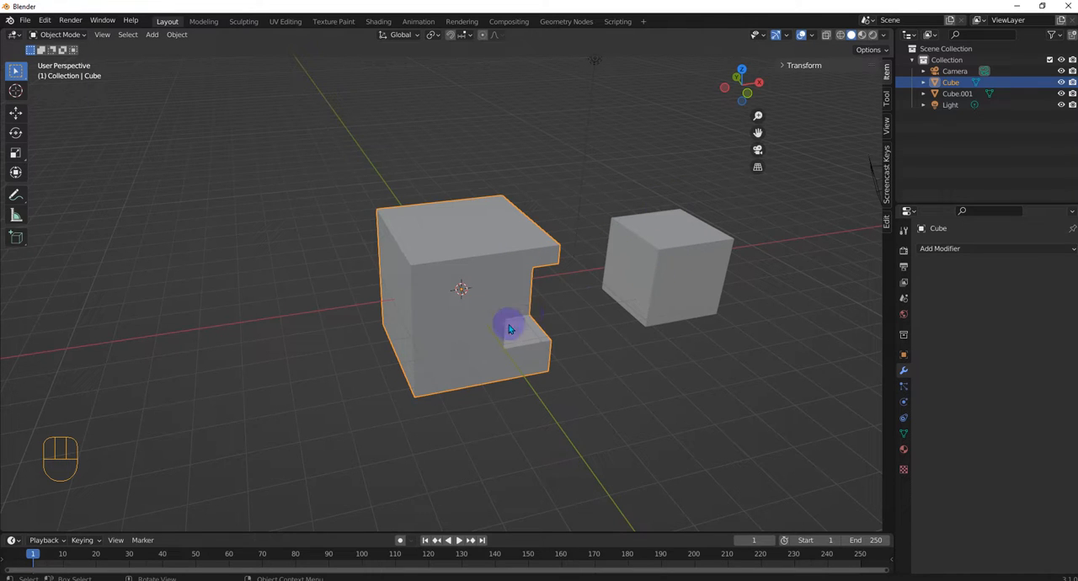
pyautogui.moveTo(474, 296); pyautogui.dragTo(447, 299, button='middle')
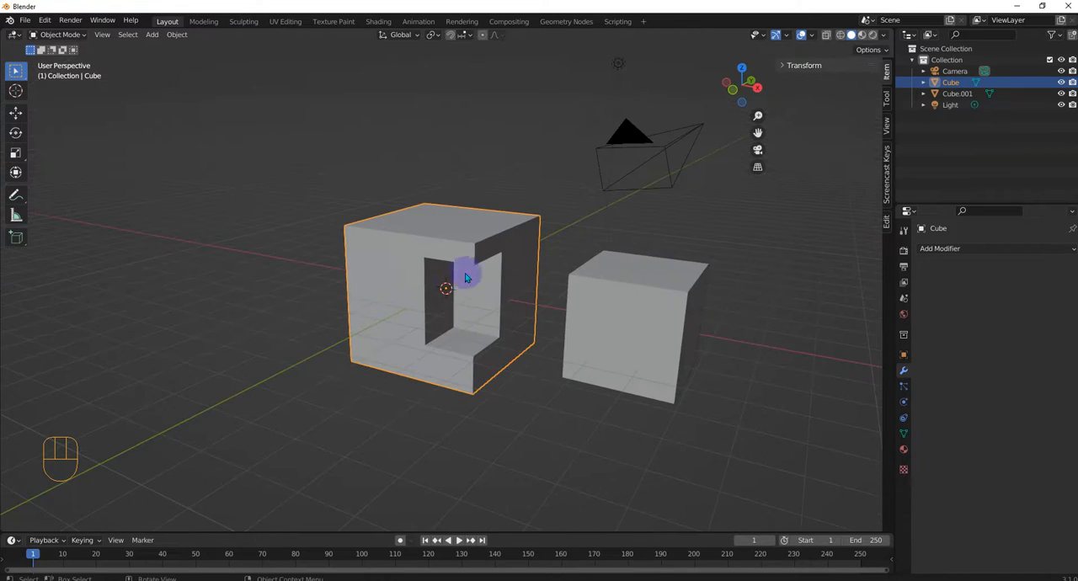
pyautogui.moveTo(430, 253); pyautogui.dragTo(470, 276, button='middle')
pyautogui.scroll(-1, 455, 250)
pyautogui.scroll(3, 524, 278)
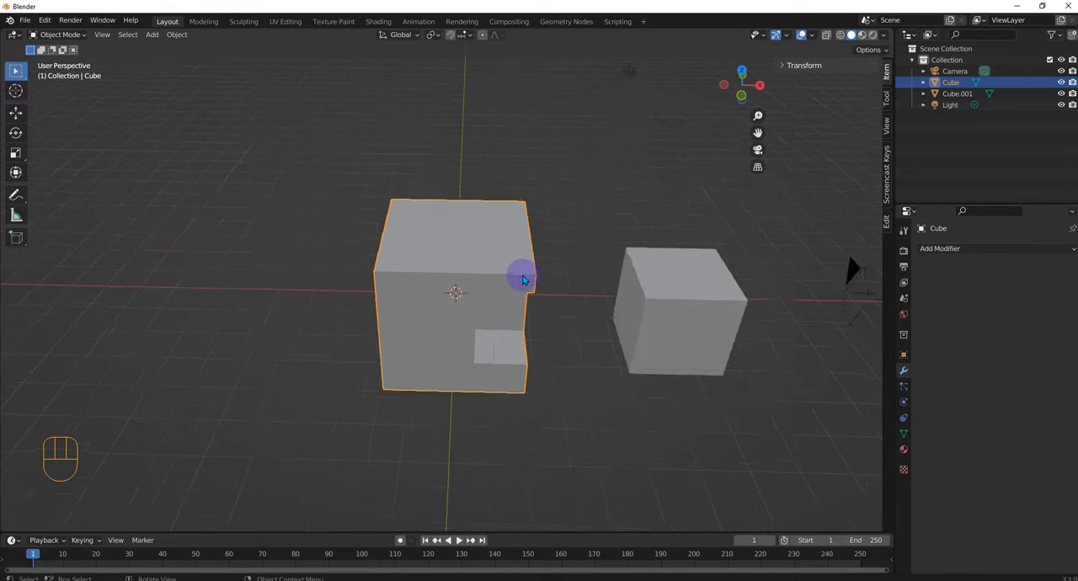
pyautogui.scroll(-2, 534, 284)
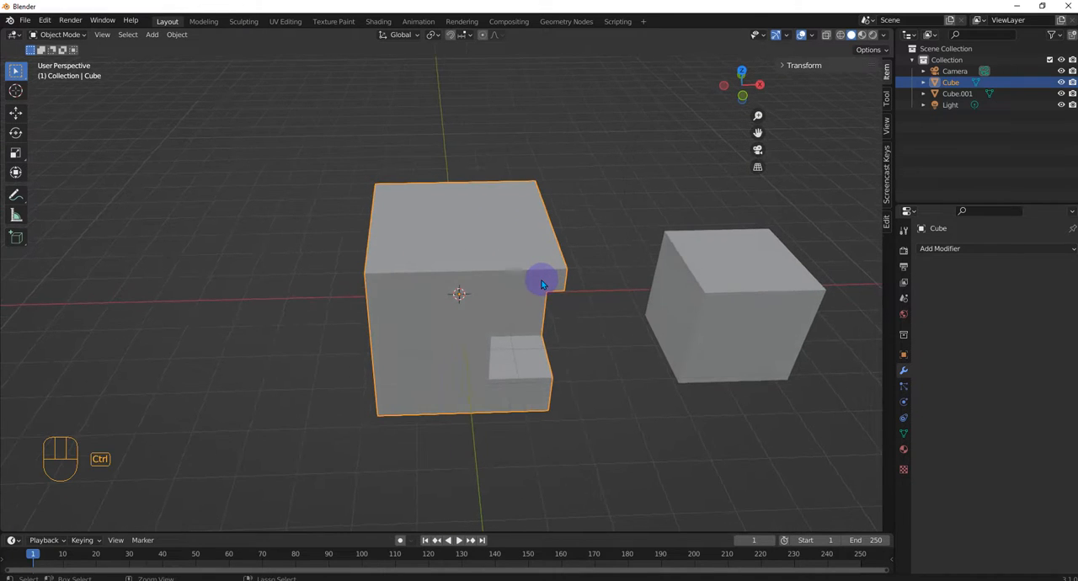
# Step: Undo the move of Cube.001 and the applying of the Boolean modifier
pyautogui.hotkey('ctrl', 'z')
pyautogui.hotkey('ctrl', 'z')
pyautogui.hotkey('ctrl', 'z')
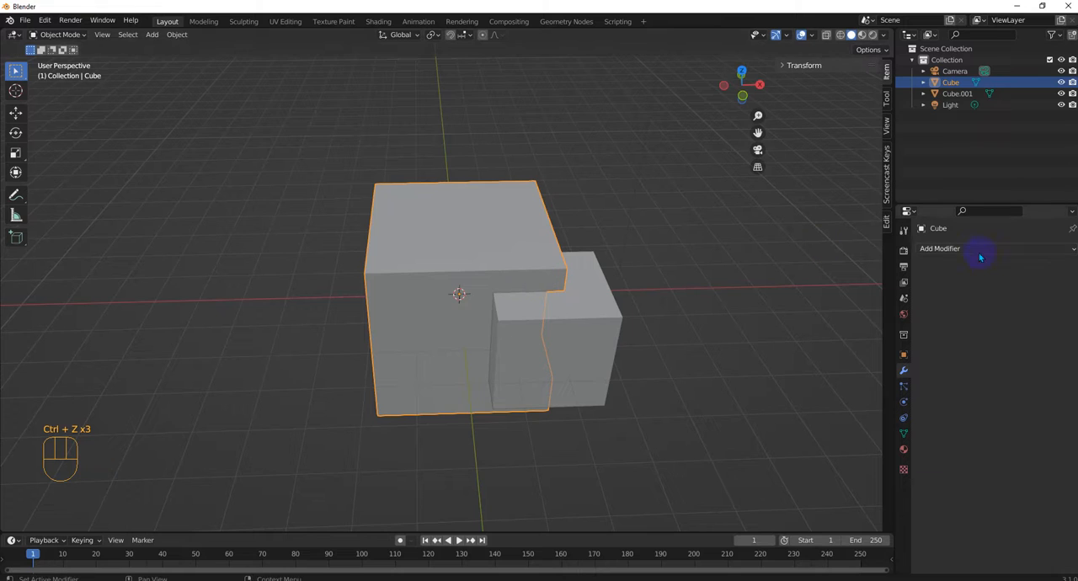
pyautogui.hotkey('ctrl', 'z')
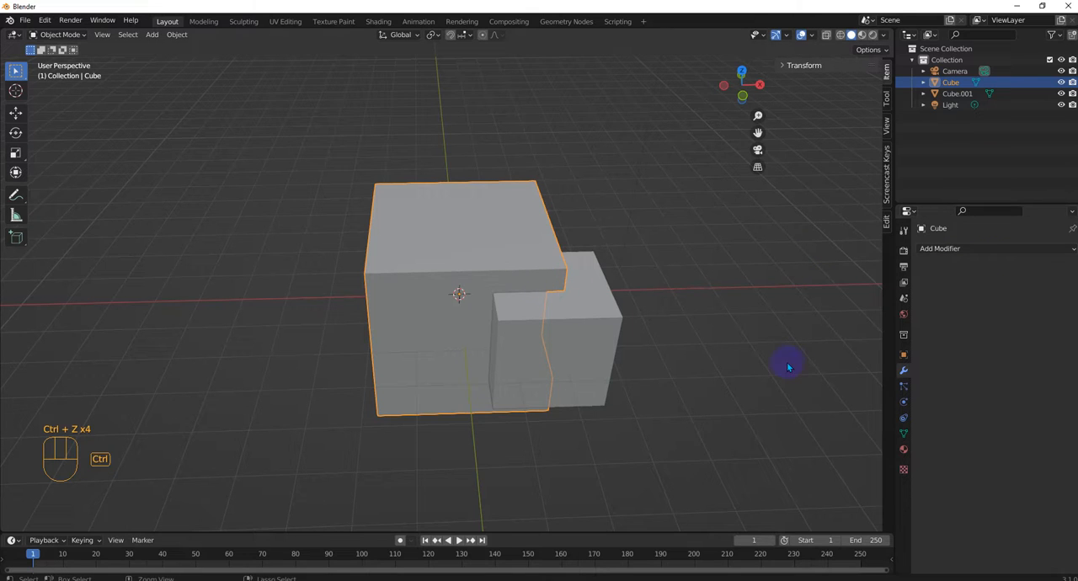
pyautogui.hotkey('ctrl', 'z')
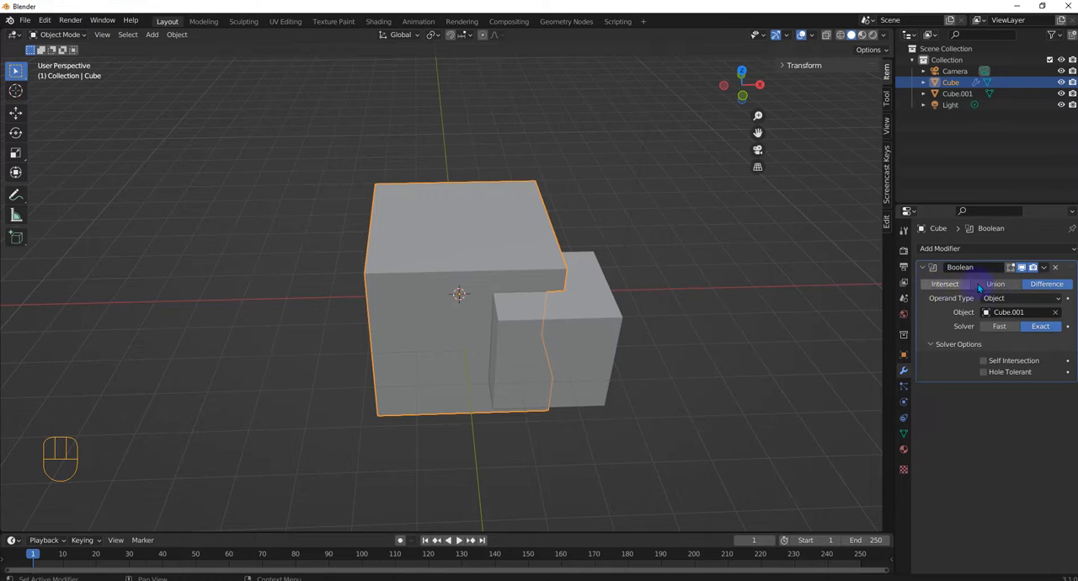
# Step: Clear the Boolean modifier's operand object and sample Cube.001 with the eyedropper as the operand again
pyautogui.click(1056, 313)
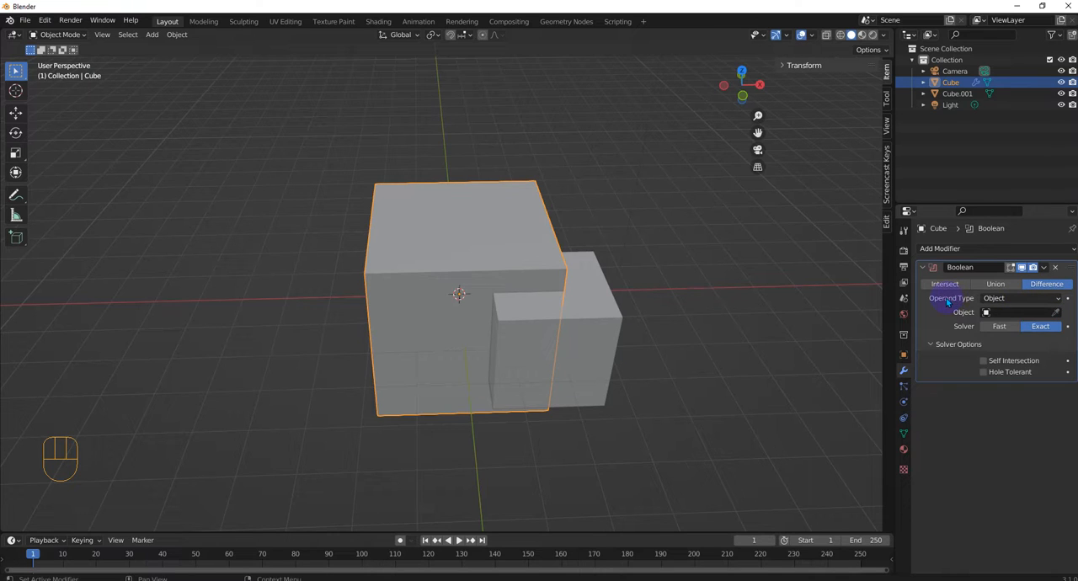
pyautogui.click(1002, 313)
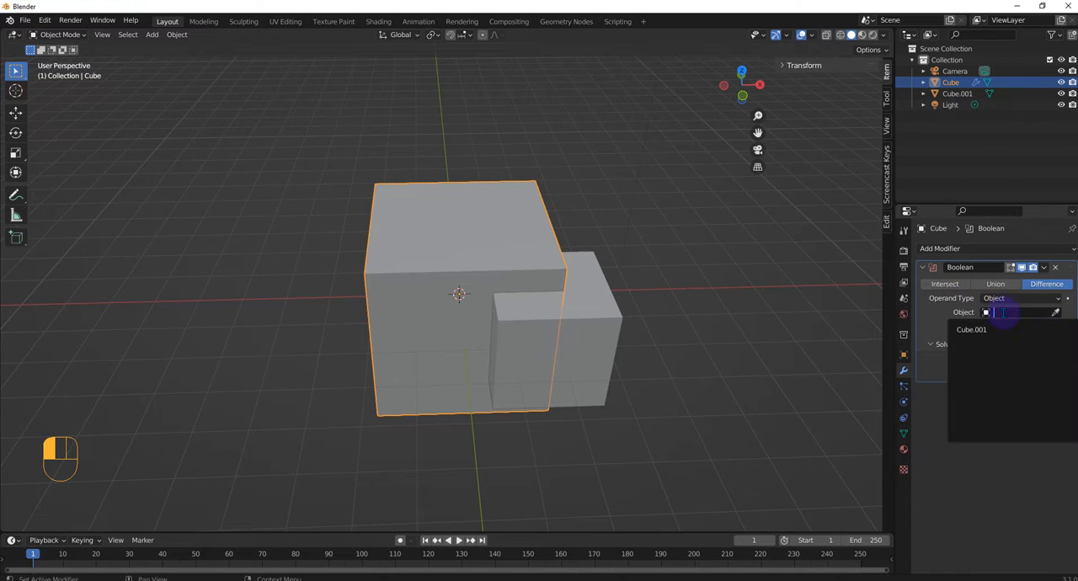
pyautogui.click(1056, 311)
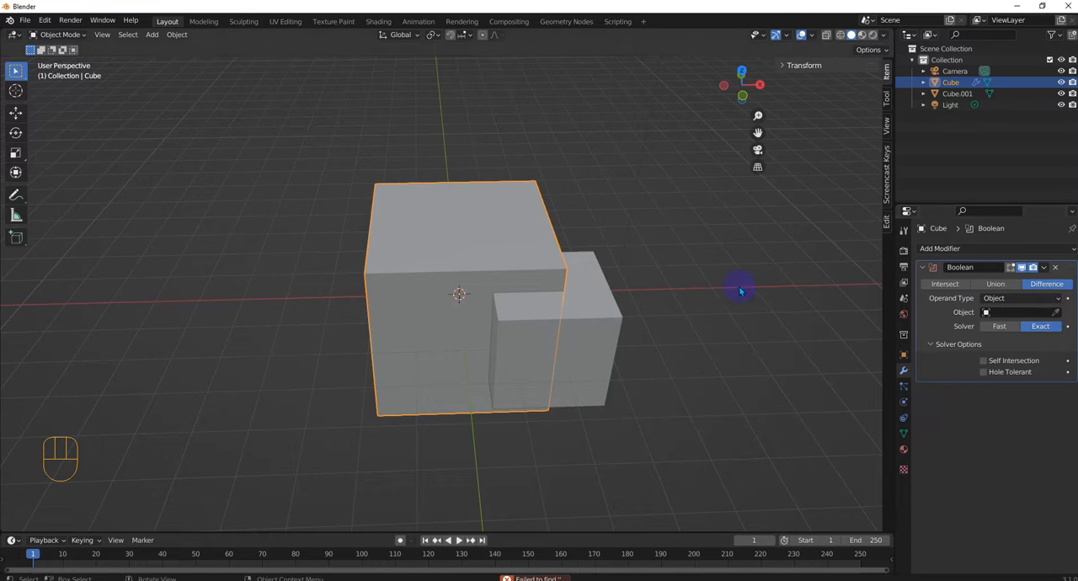
pyautogui.click(584, 313)
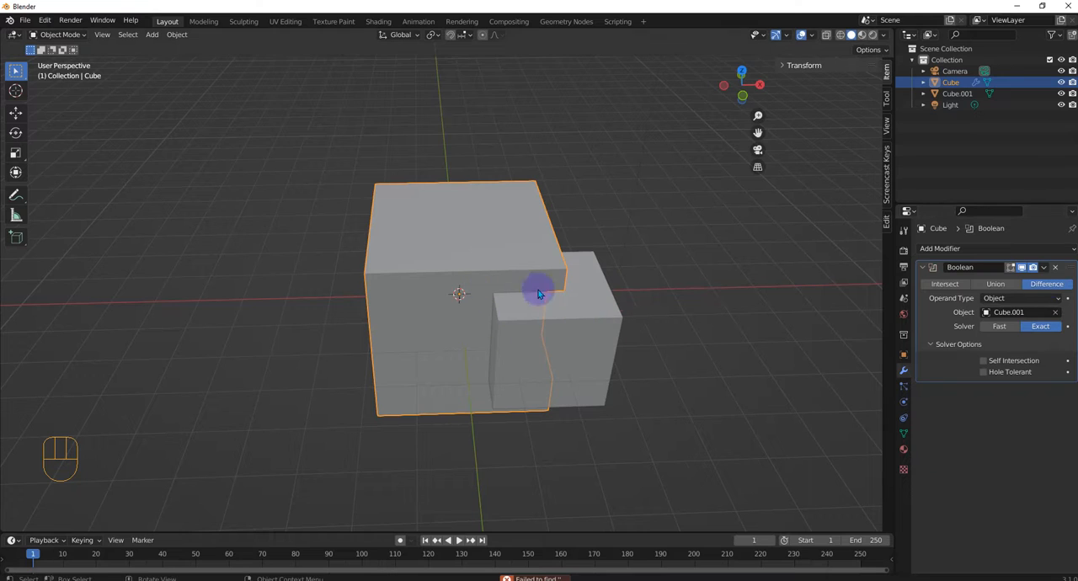
# Step: Compare the Boolean's Fast and Exact solvers, examine the cut with Fast, and set the solver back to Exact
pyautogui.click(992, 327)
pyautogui.click(1053, 336)
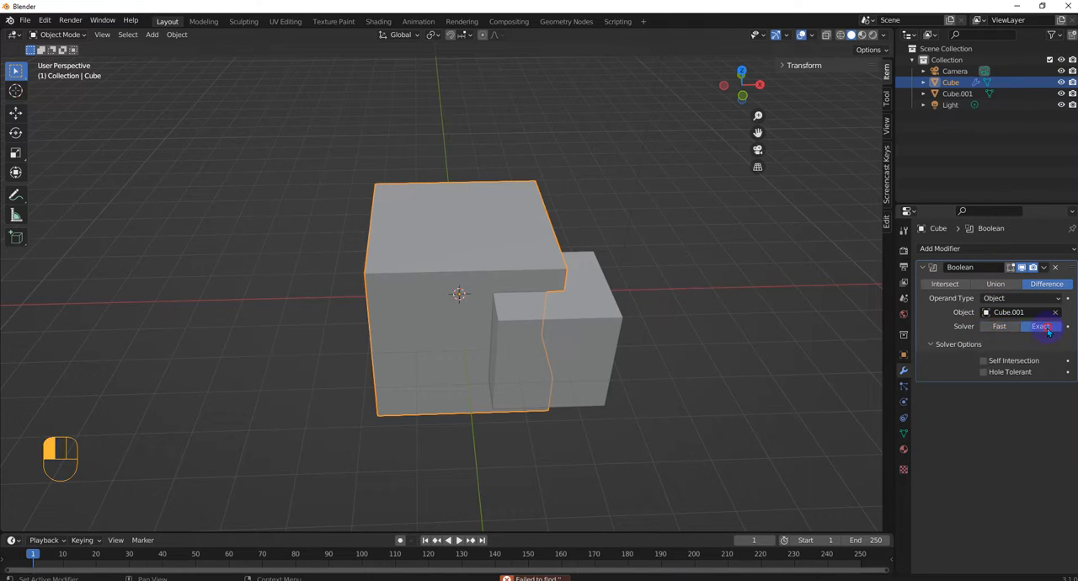
pyautogui.click(1000, 331)
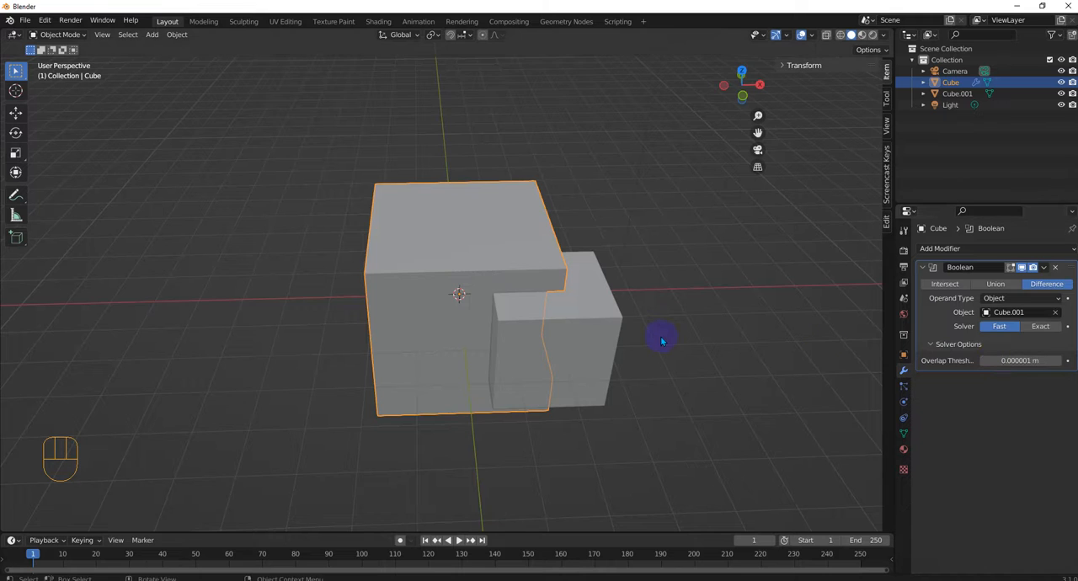
pyautogui.moveTo(625, 332); pyautogui.dragTo(609, 321, button='middle')
pyautogui.scroll(4, 616, 324)
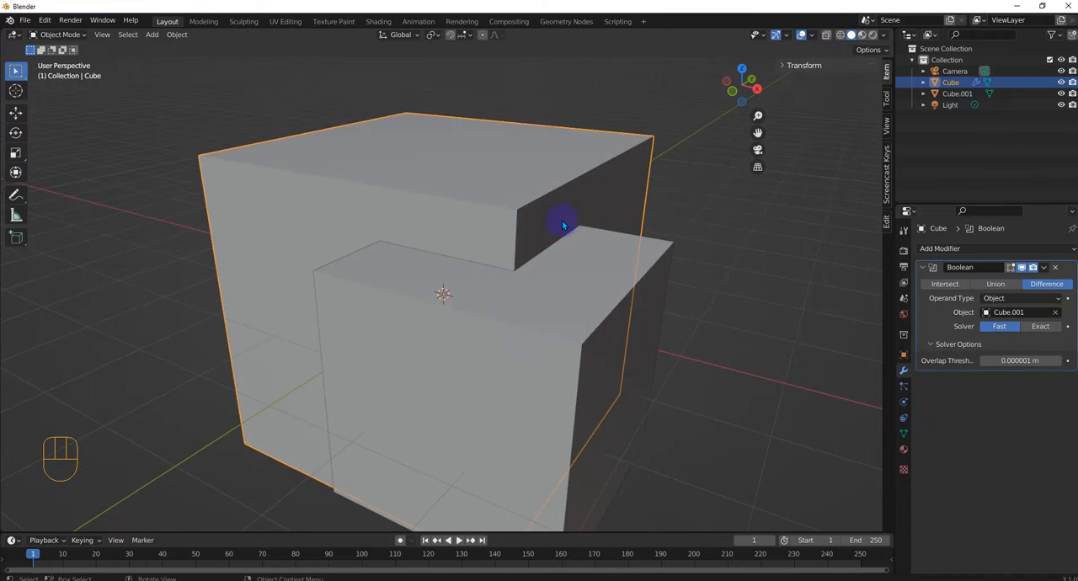
pyautogui.moveTo(440, 247); pyautogui.dragTo(445, 244, button='middle')
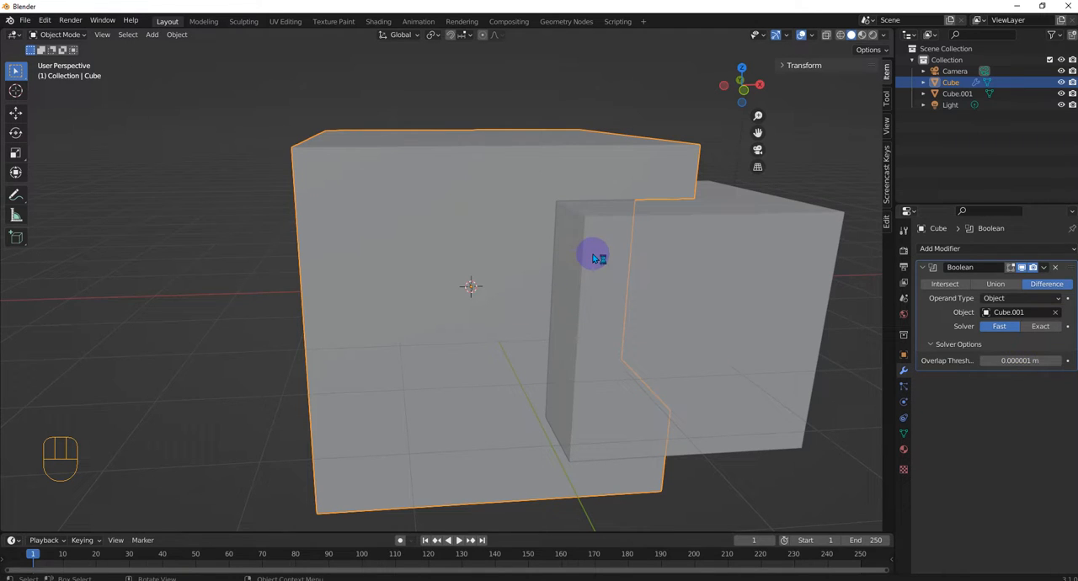
pyautogui.moveTo(674, 253); pyautogui.dragTo(556, 319, button='middle')
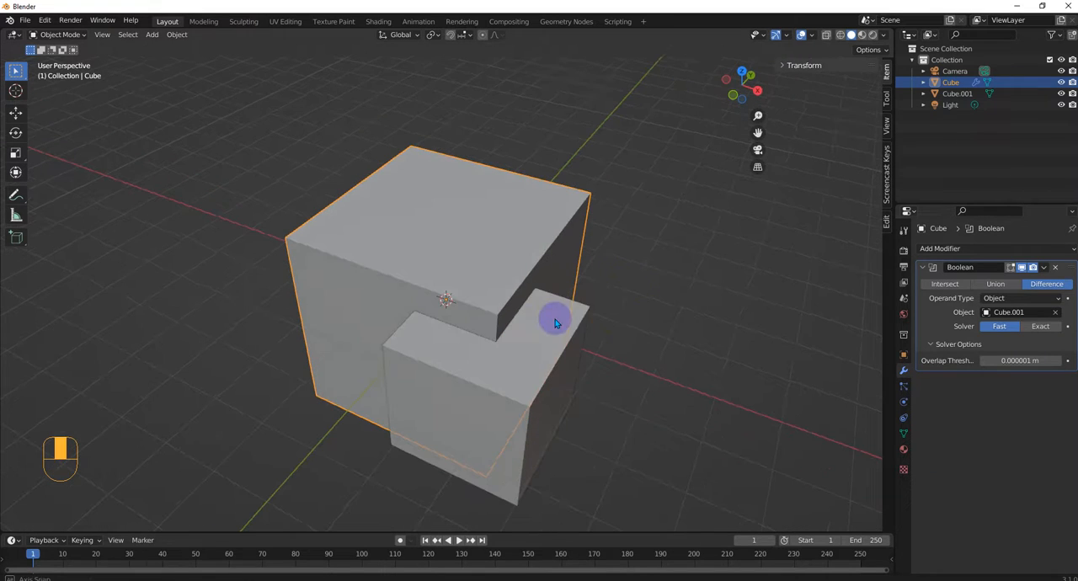
pyautogui.click(1041, 327)
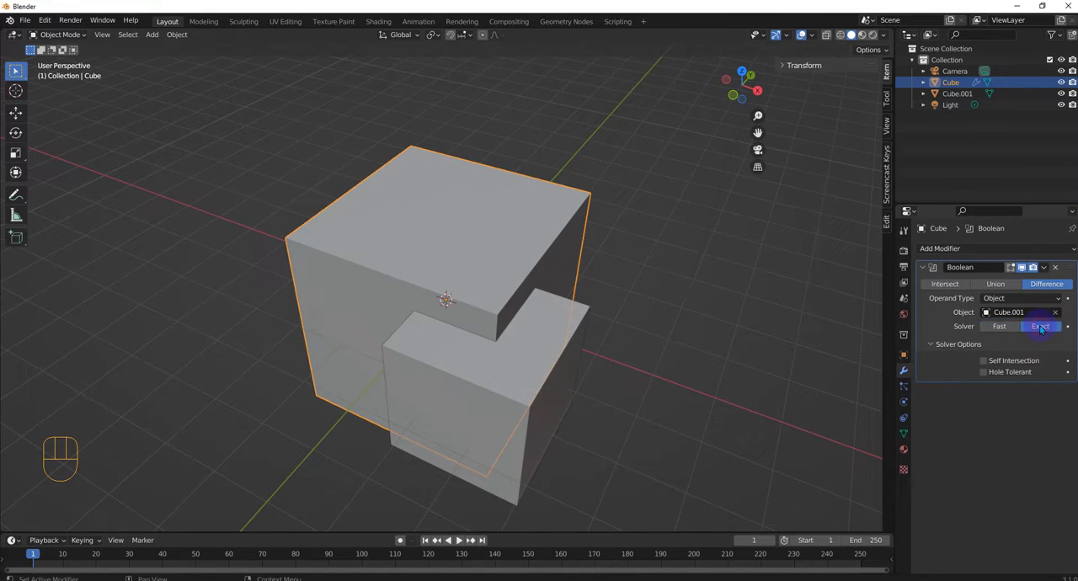
# Step: Try the Boolean's Self Intersection and Hole Tolerant solver options, leaving both off
pyautogui.click(984, 361)
pyautogui.click(984, 362)
pyautogui.click(983, 373)
# Step: Set the Boolean operation to Union, turn on X-ray display and examine the joined cubes from several sides
pyautogui.click(996, 283)
pyautogui.moveTo(525, 333); pyautogui.dragTo(569, 330, button='middle')
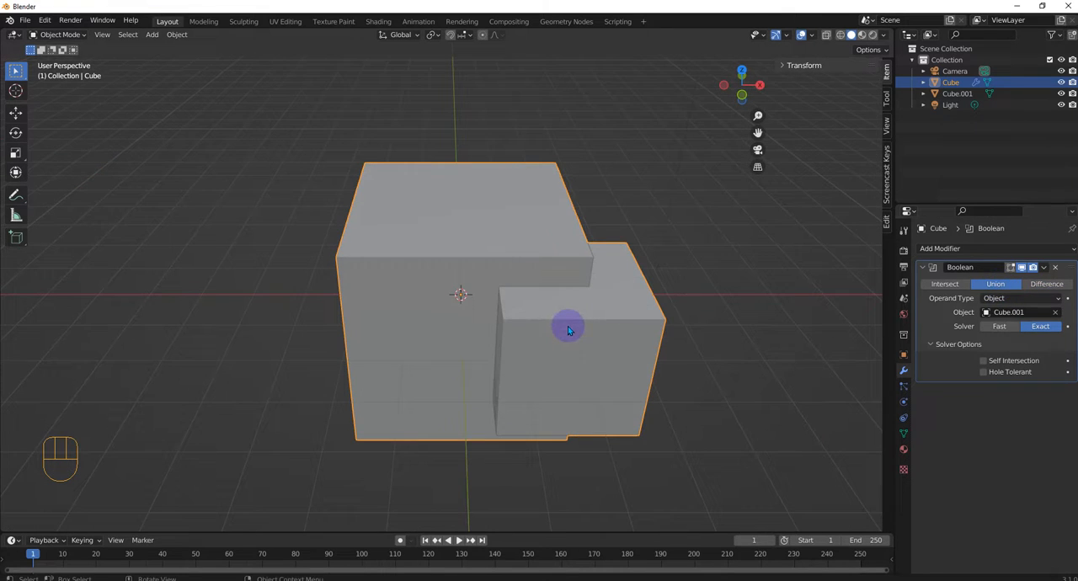
pyautogui.click(826, 34)
pyautogui.moveTo(628, 240); pyautogui.dragTo(638, 261, button='middle')
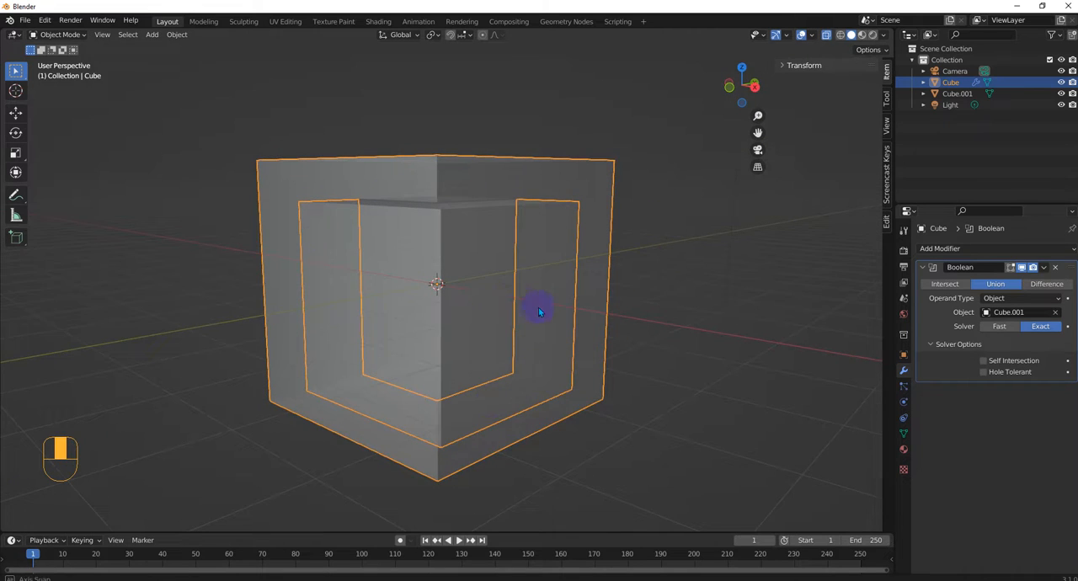
pyautogui.moveTo(539, 306); pyautogui.dragTo(484, 195, button='middle')
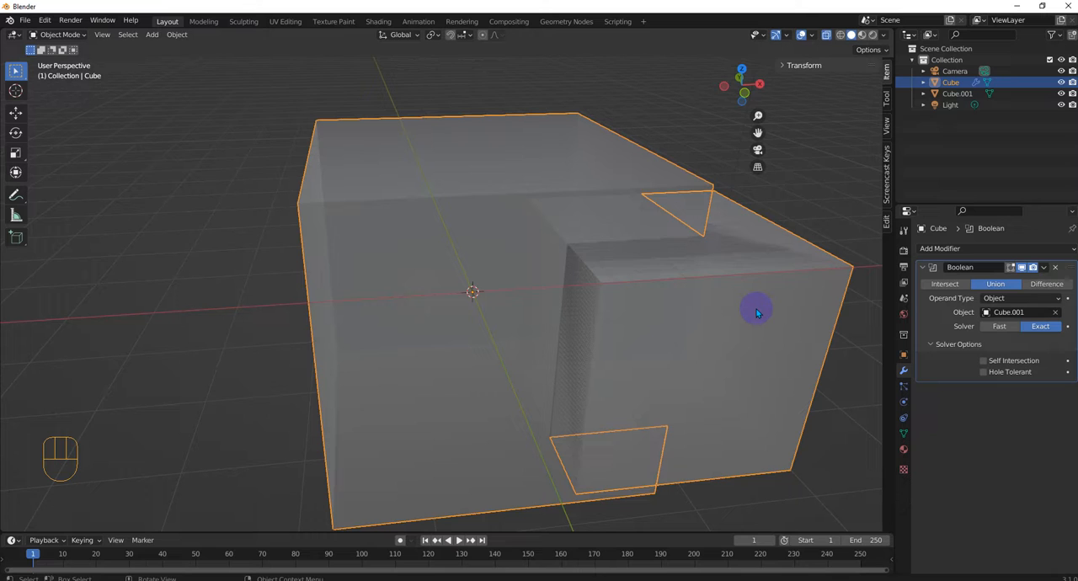
# Step: Apply the Union Boolean modifier on Cube and move Cube.001 away from the joined shape
pyautogui.click(1044, 267)
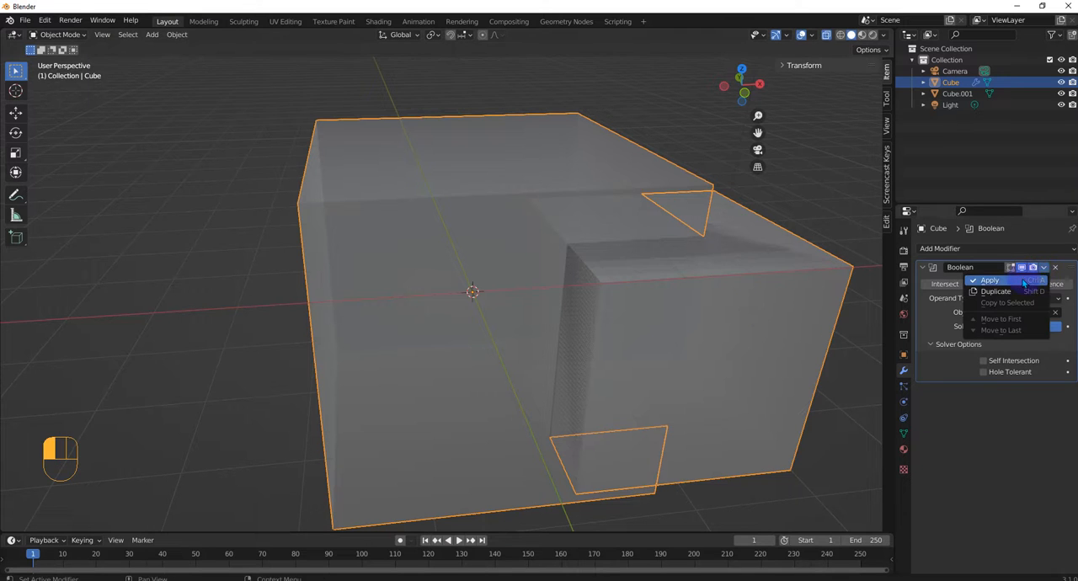
pyautogui.click(976, 283)
pyautogui.scroll(-3, 663, 326)
pyautogui.click(576, 314)
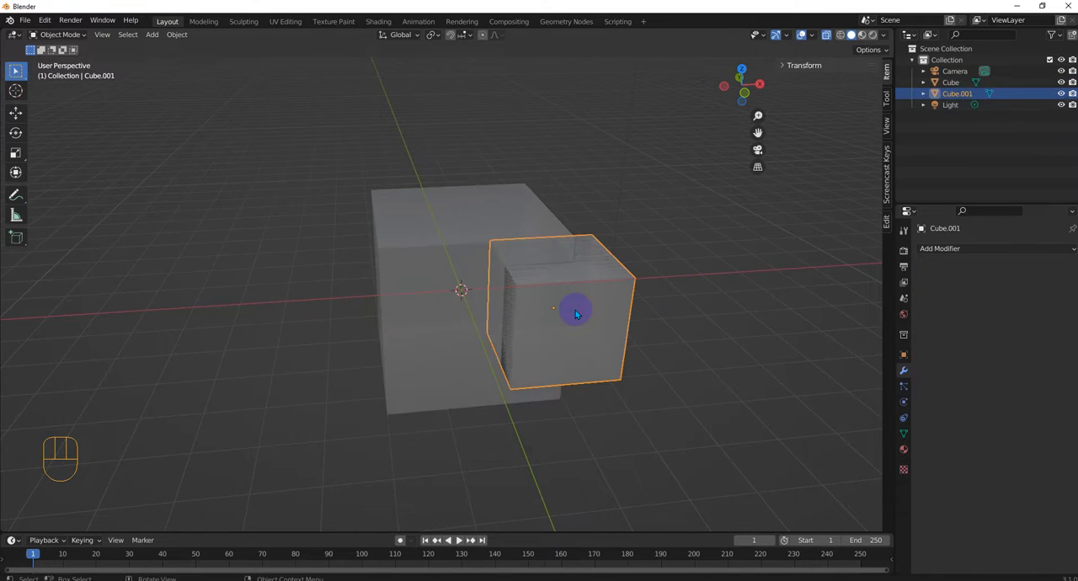
pyautogui.press('g')
pyautogui.click(806, 277)
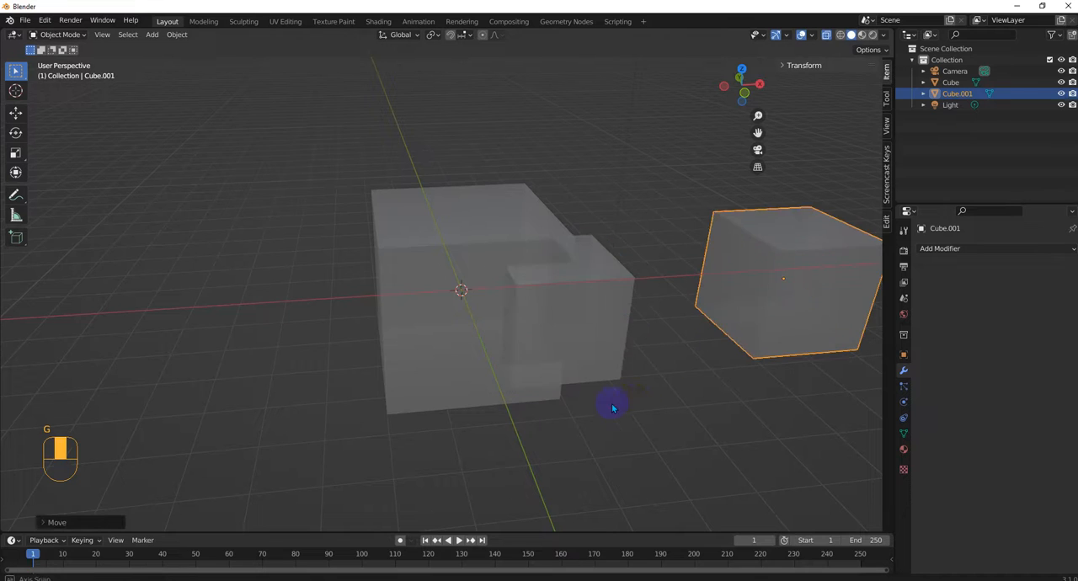
# Step: Select the joined shape and examine it from several sides, first in X-ray and again with X-ray off
pyautogui.moveTo(612, 404); pyautogui.dragTo(512, 331, button='middle')
pyautogui.click(512, 330)
pyautogui.moveTo(481, 275); pyautogui.dragTo(522, 290, button='middle')
pyautogui.moveTo(623, 257); pyautogui.dragTo(578, 289, button='middle')
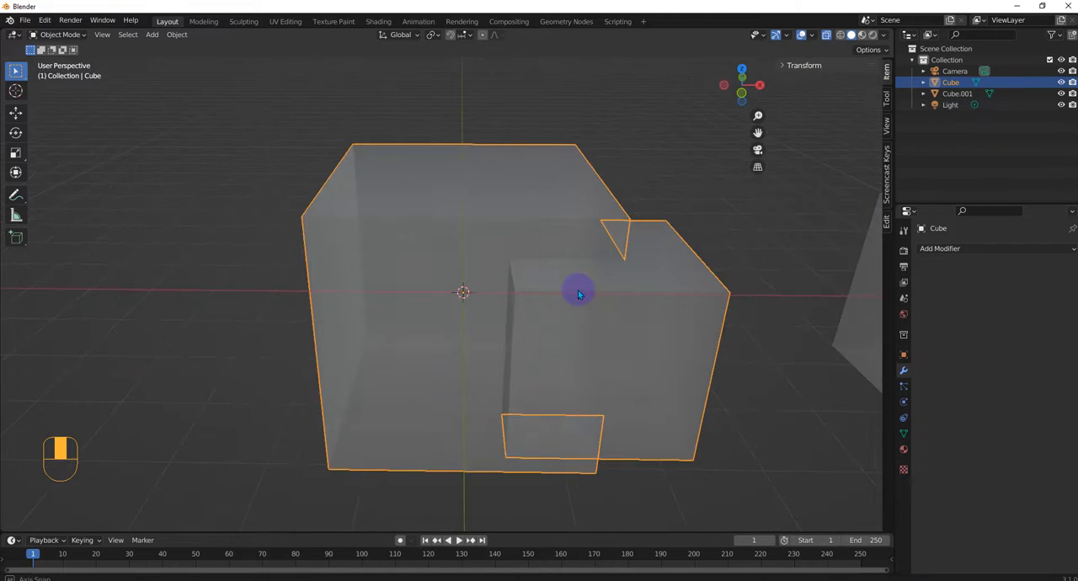
pyautogui.scroll(-2, 562, 276)
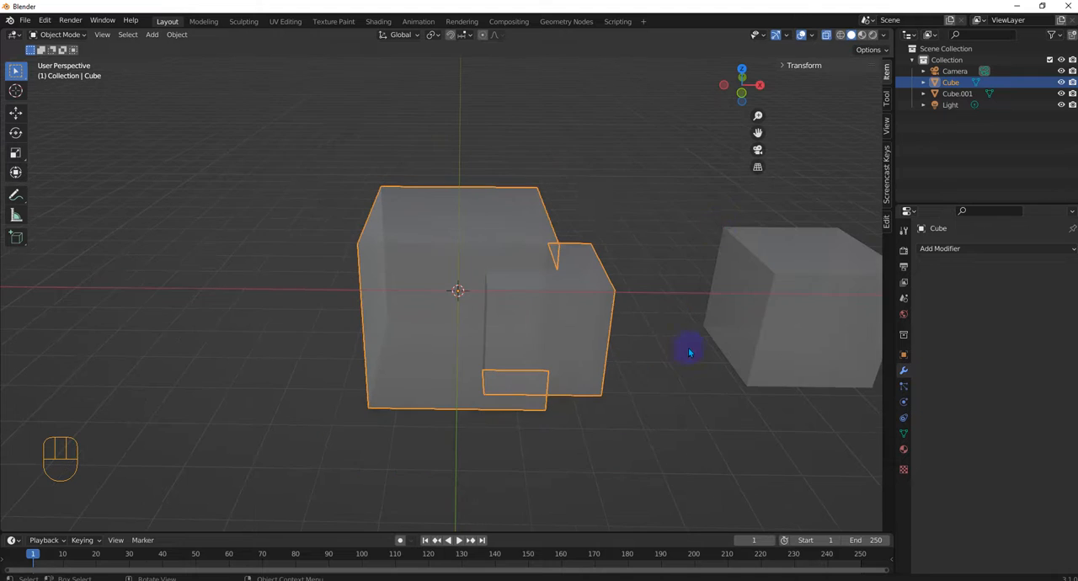
pyautogui.click(826, 35)
pyautogui.moveTo(667, 267); pyautogui.dragTo(690, 320, button='middle')
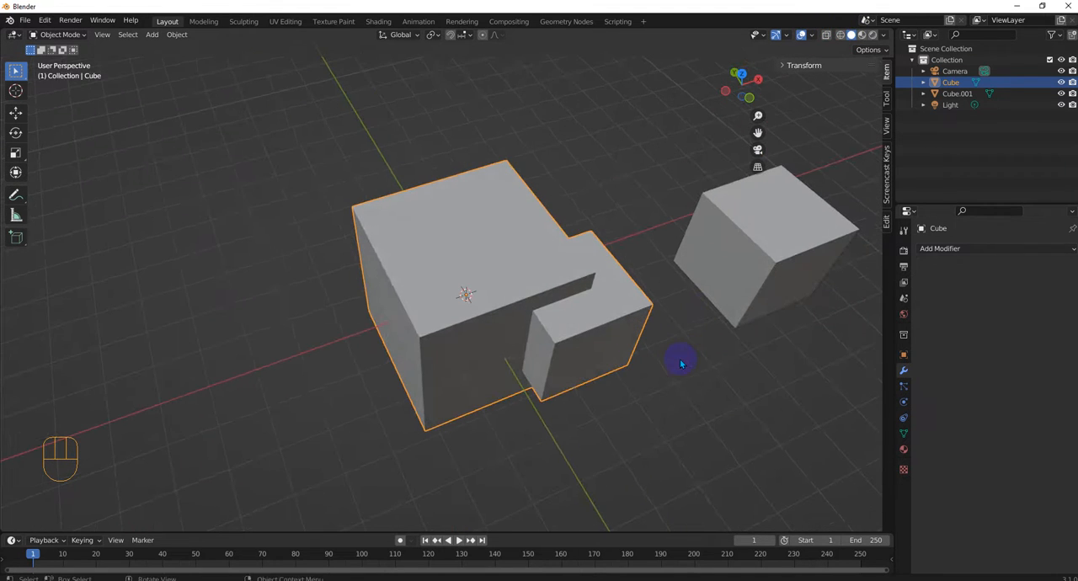
# Step: Undo the move of Cube.001 and the applying of the Union Boolean modifier
pyautogui.hotkey('ctrl', 'z')
pyautogui.hotkey('ctrl', 'z')
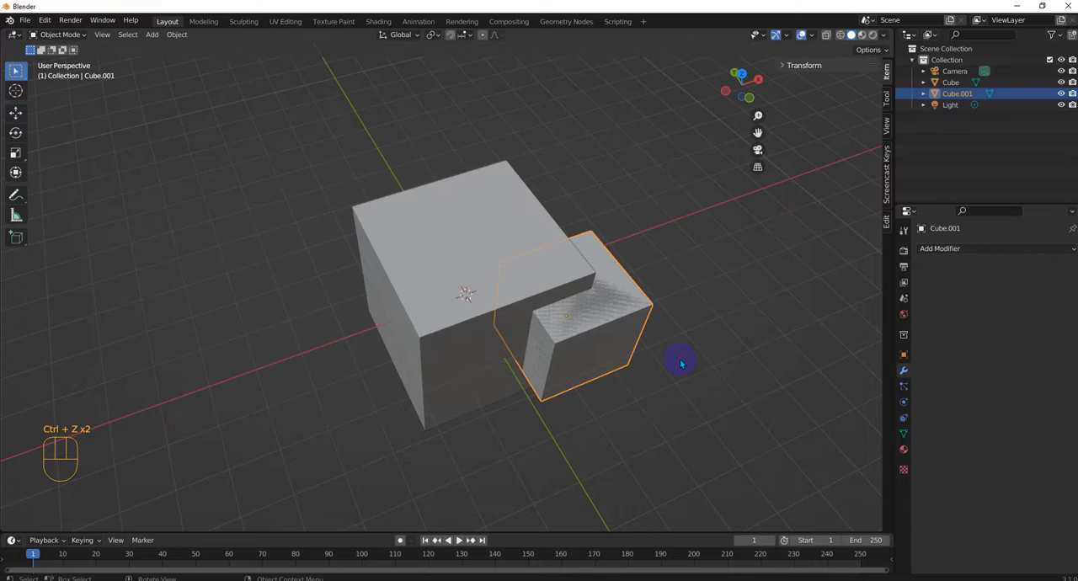
pyautogui.moveTo(680, 359); pyautogui.dragTo(672, 349, button='middle')
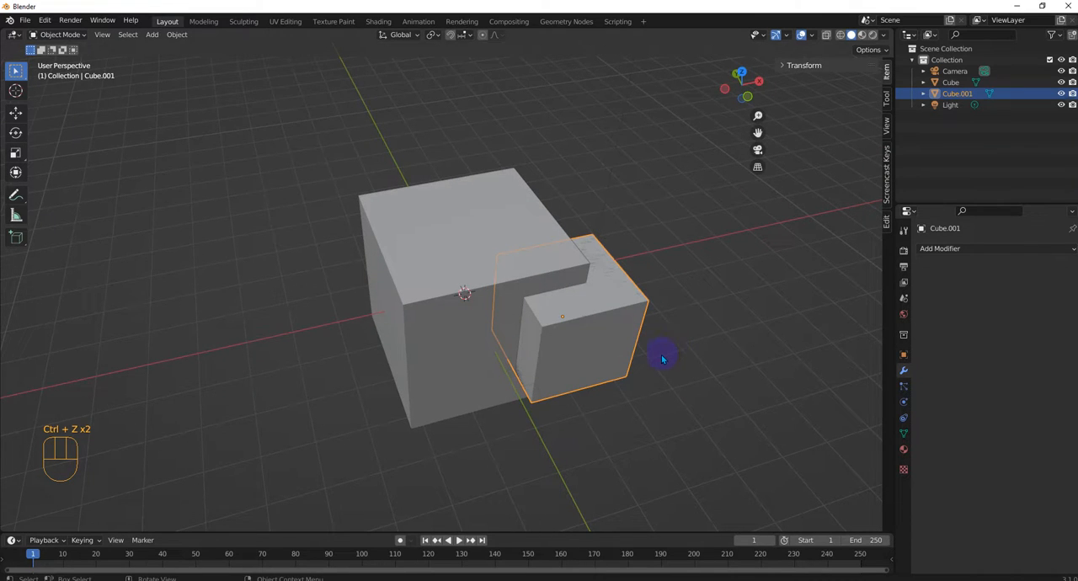
pyautogui.moveTo(662, 359); pyautogui.dragTo(621, 327, button='middle')
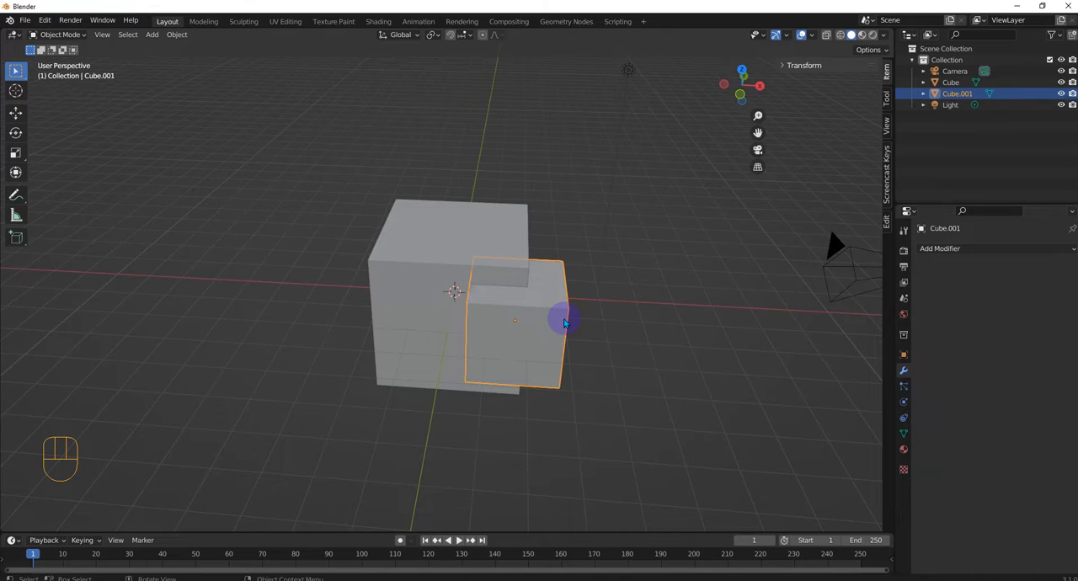
pyautogui.hotkey('ctrl', 'z')
pyautogui.click(478, 263)
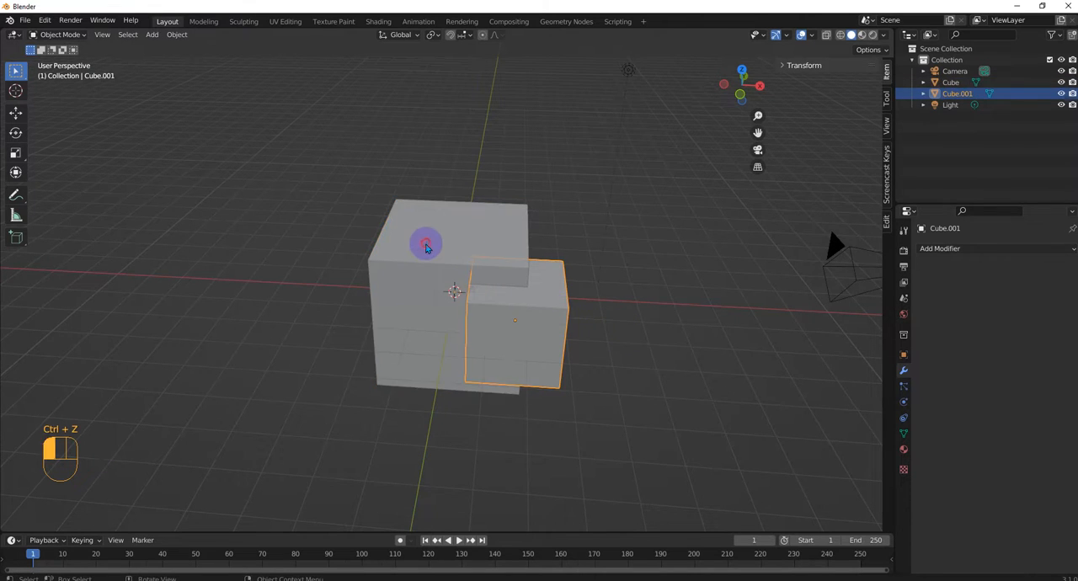
pyautogui.hotkey('ctrl', 'z')
pyautogui.hotkey('ctrl', 'z')
pyautogui.hotkey('ctrl', 'z')
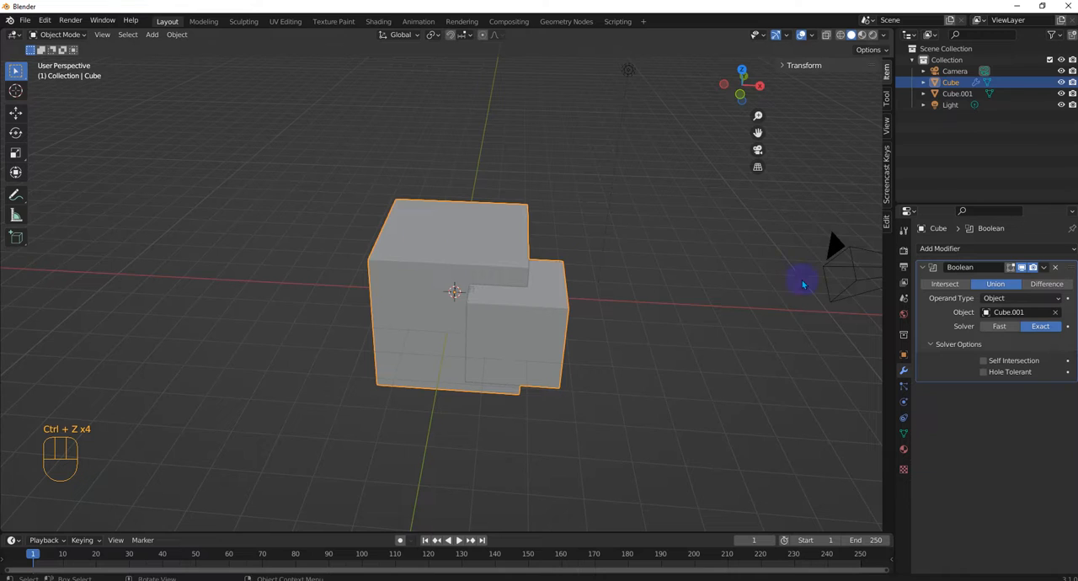
# Step: Set the Boolean operation to Intersect, turn on X-ray display and examine the overlap of the two cubes
pyautogui.moveTo(652, 344); pyautogui.dragTo(722, 380, button='middle')
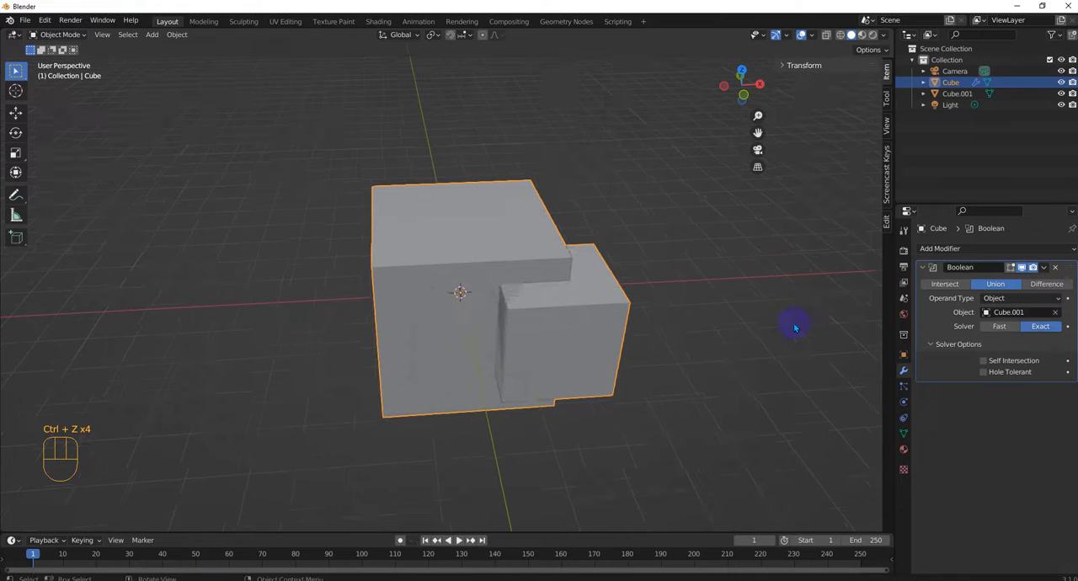
pyautogui.click(945, 284)
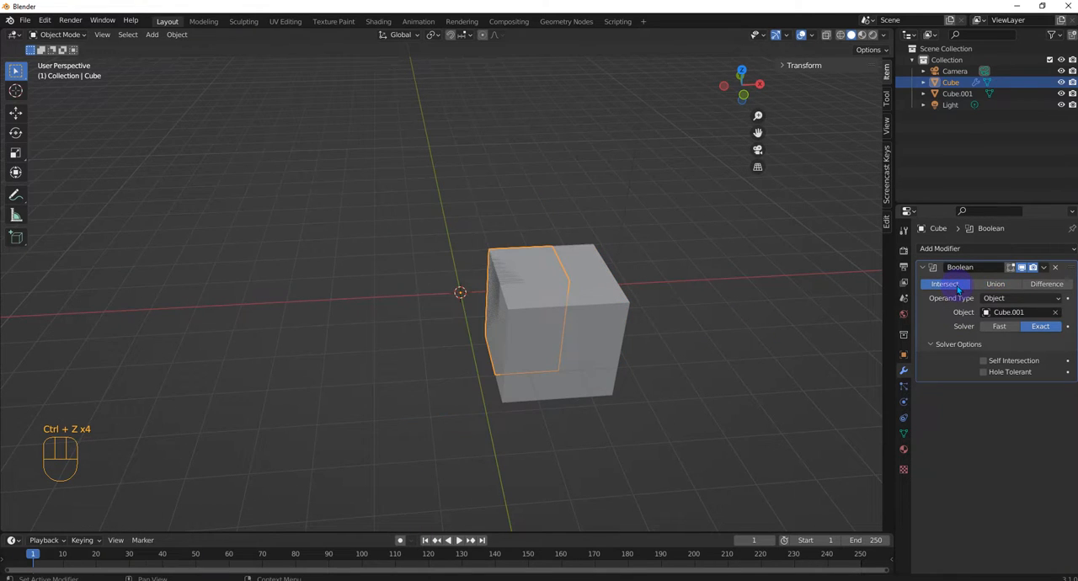
pyautogui.moveTo(474, 320); pyautogui.dragTo(507, 328, button='middle')
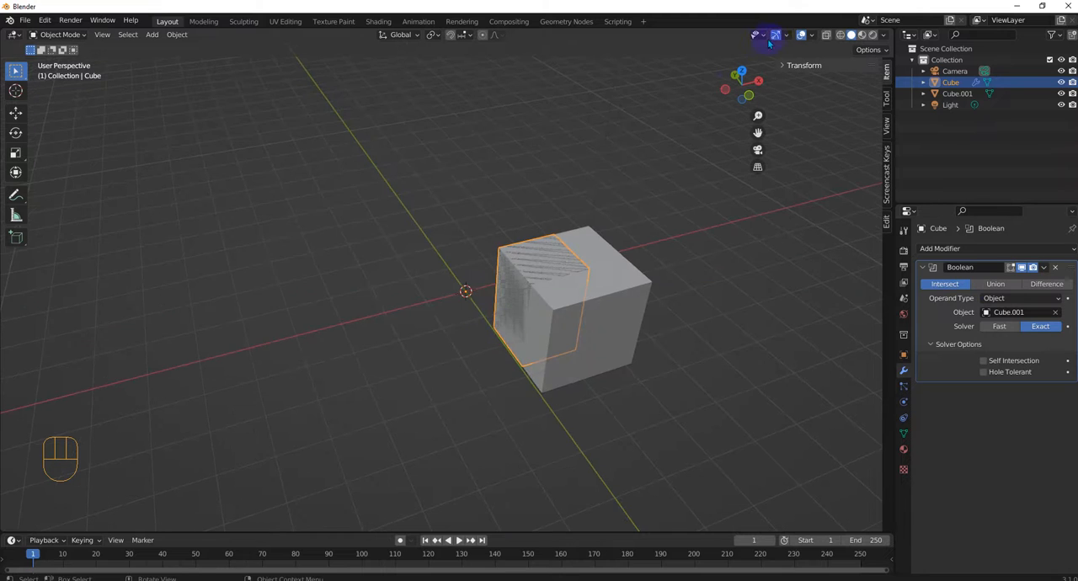
pyautogui.click(826, 35)
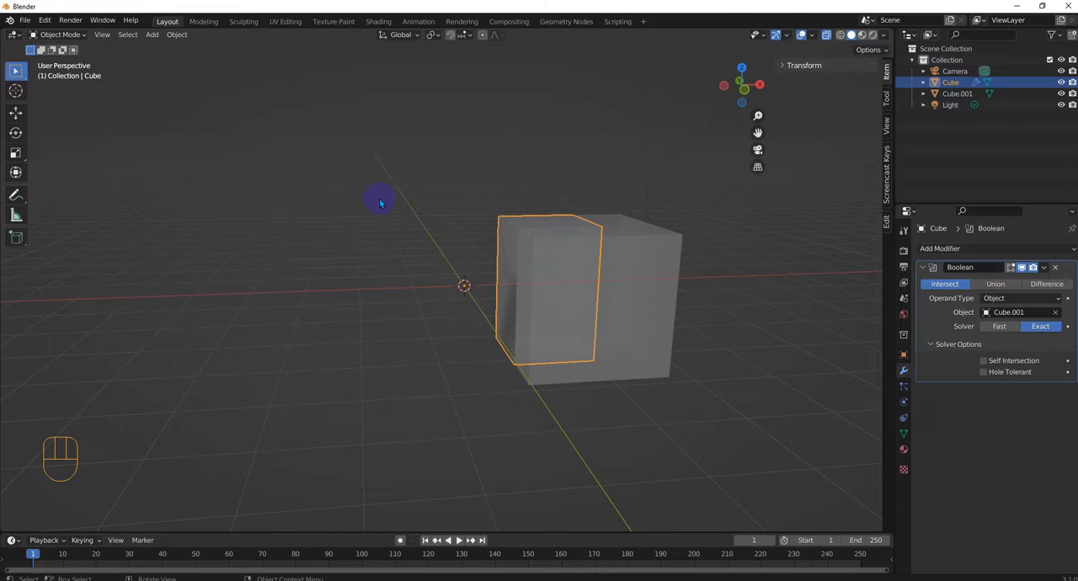
pyautogui.moveTo(549, 269); pyautogui.dragTo(568, 198, button='middle')
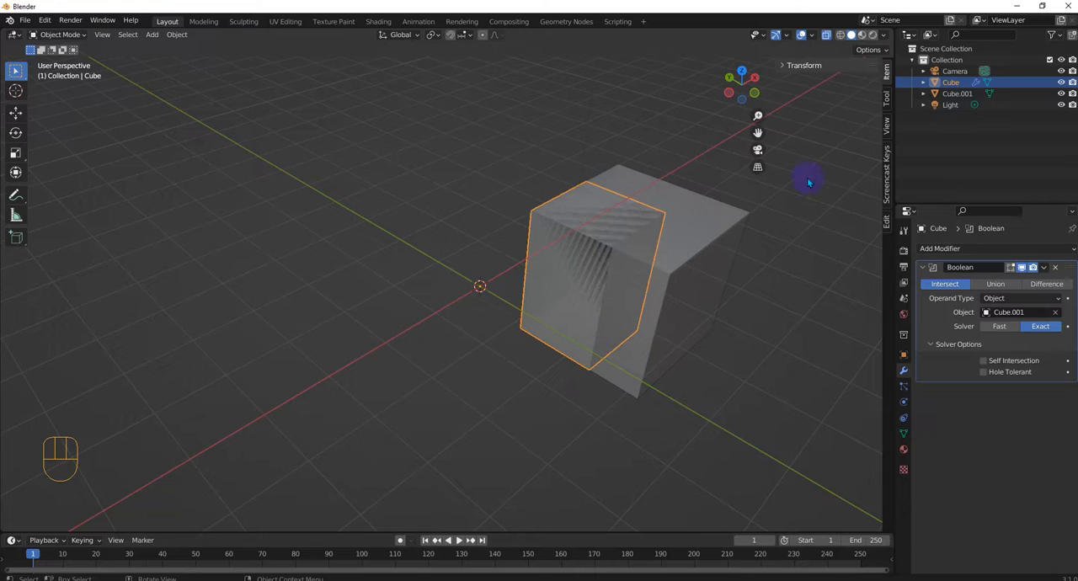
# Step: Apply the Intersect Boolean modifier on Cube and move Cube.001 away from the remaining block
pyautogui.click(1044, 267)
pyautogui.click(994, 278)
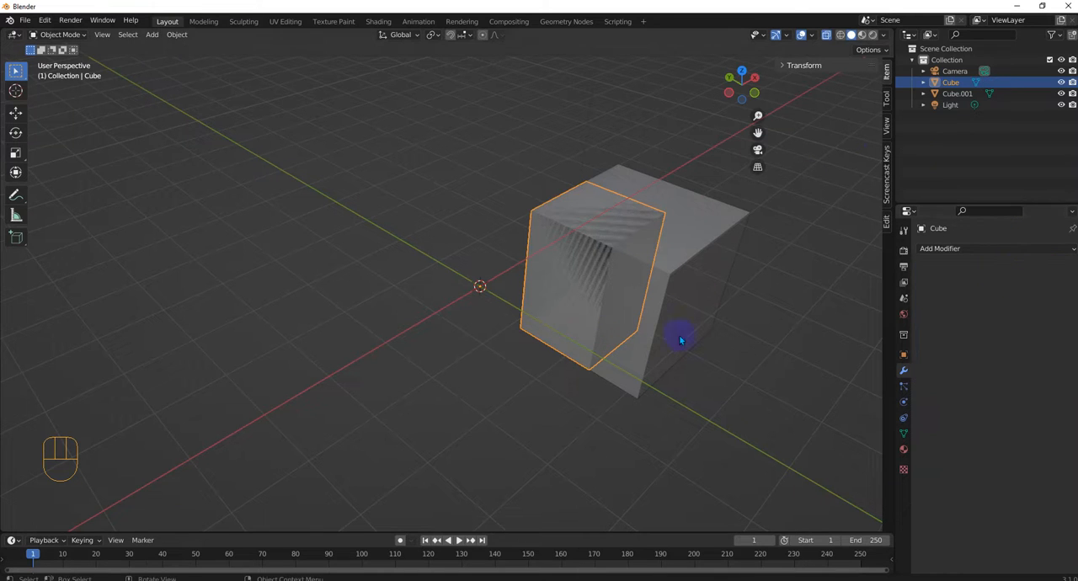
pyautogui.click(649, 310)
pyautogui.press('g')
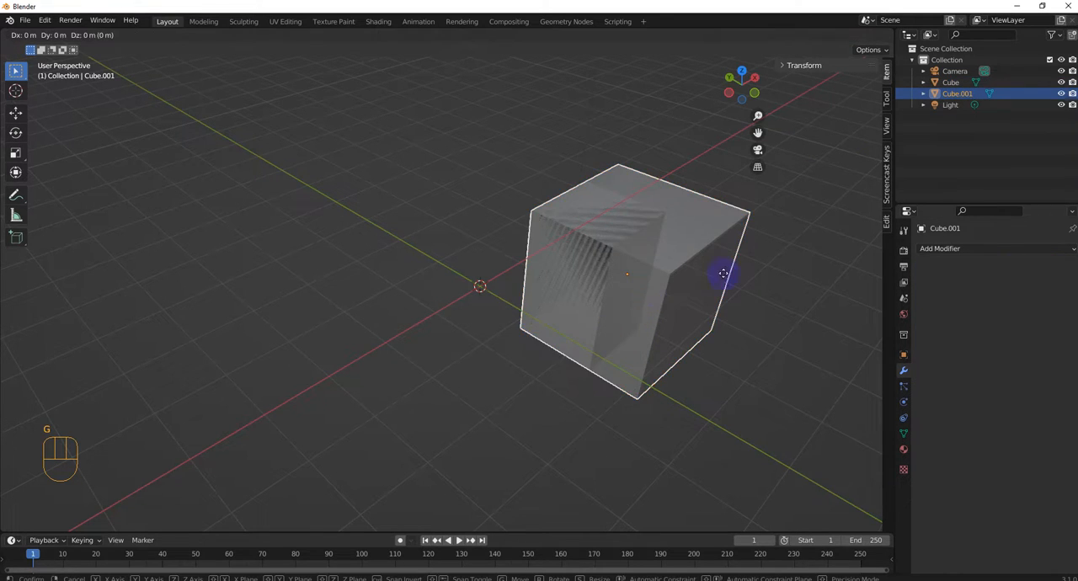
pyautogui.click(849, 244)
# Step: Select the remaining intersection block, examine it from several sides and clear the selection
pyautogui.click(606, 289)
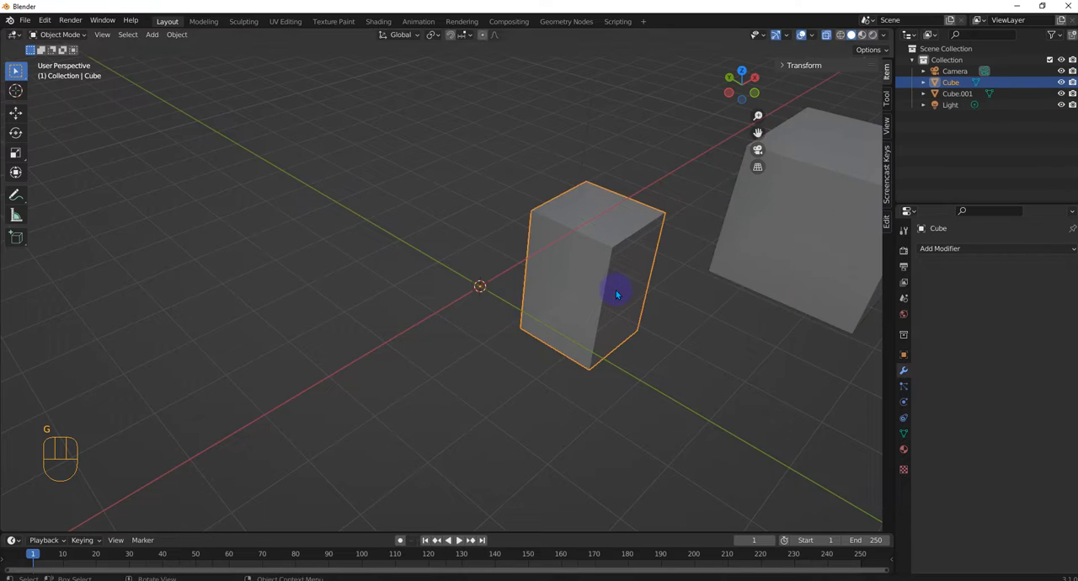
pyautogui.moveTo(616, 291); pyautogui.dragTo(578, 265, button='middle')
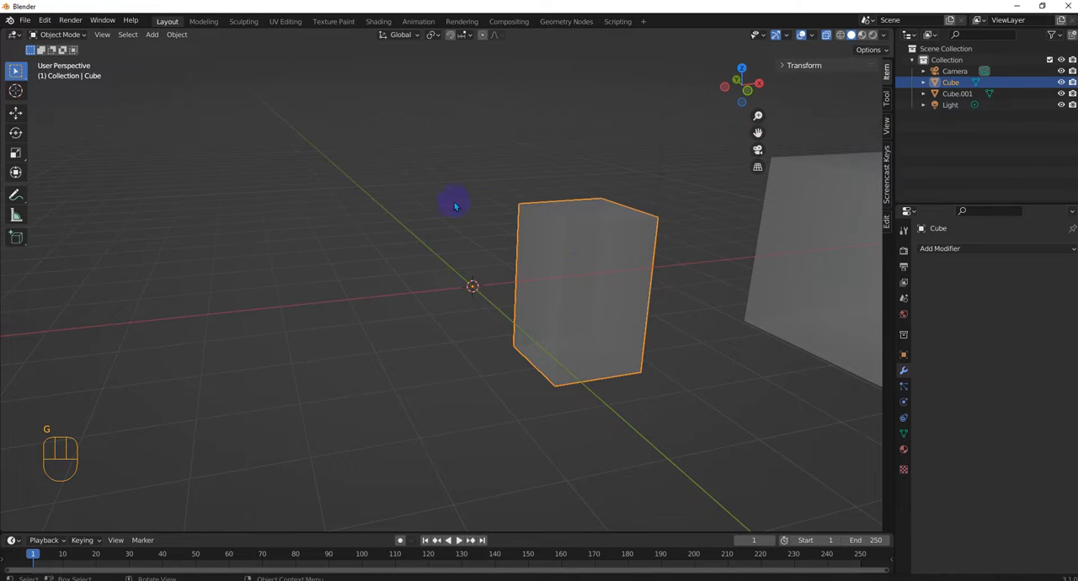
pyautogui.moveTo(554, 231); pyautogui.dragTo(583, 295, button='middle')
pyautogui.scroll(-5, 655, 340)
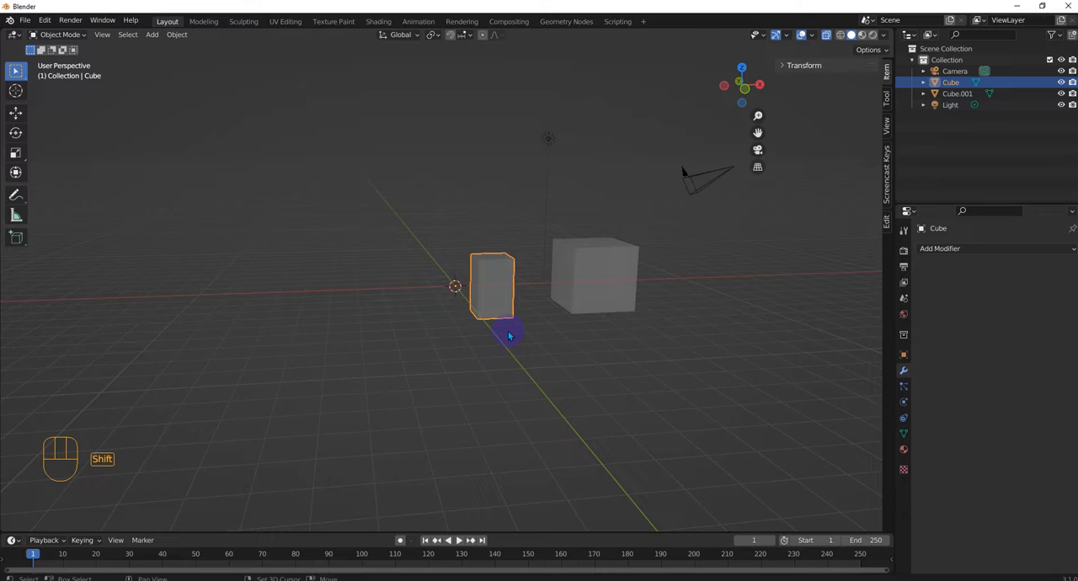
pyautogui.click(482, 364)
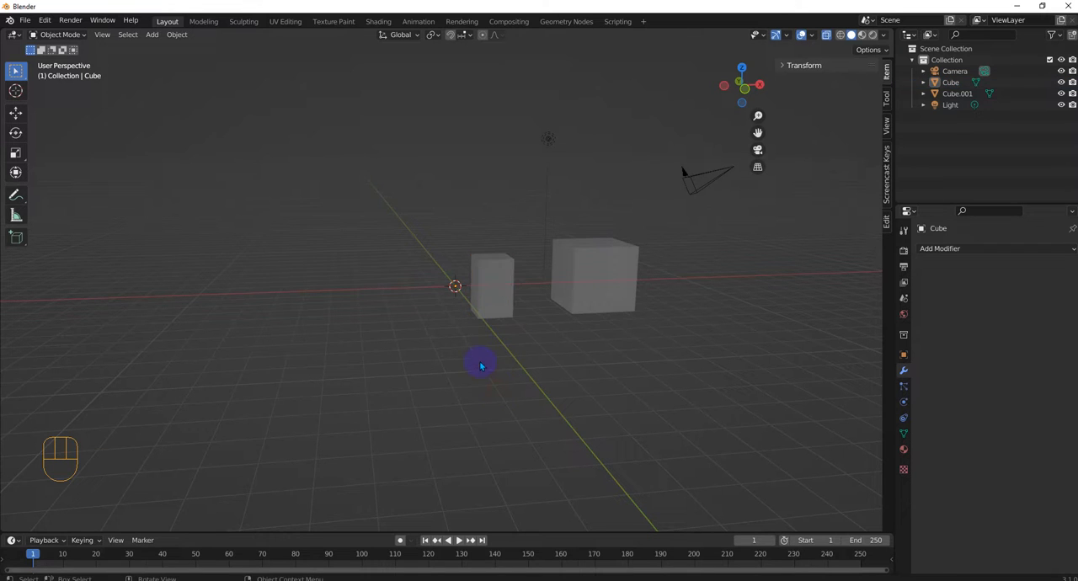
# Step: Turn off X-ray display and move Cube.001 past the small block to the opposite side of the origin
pyautogui.moveTo(584, 308); pyautogui.dragTo(636, 283, button='middle')
pyautogui.click(640, 280)
pyautogui.press('g')
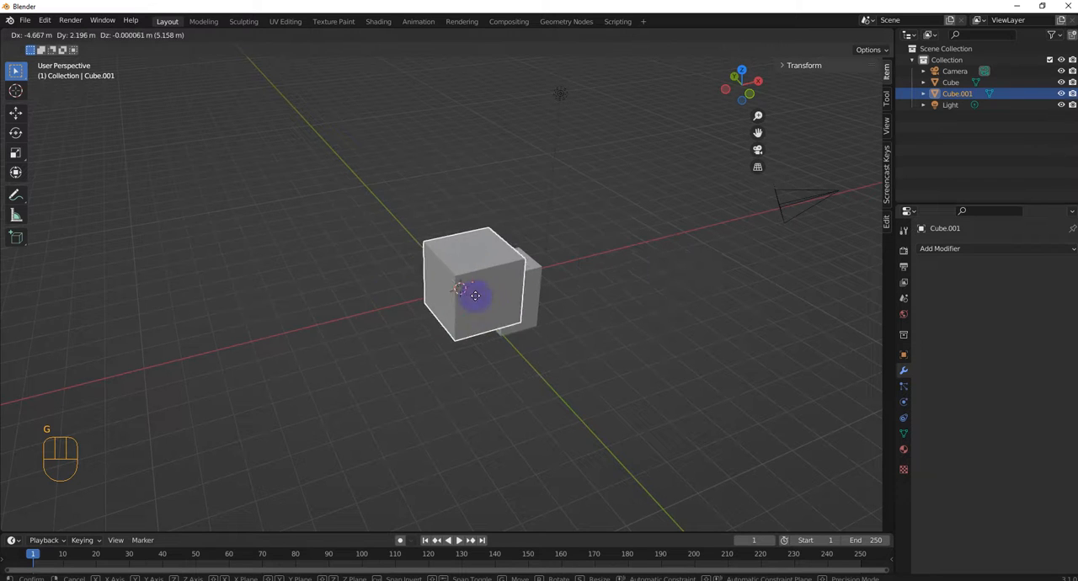
pyautogui.click(329, 312)
# Step: Scale Cube.001 up along the Y axis and along the Z axis into a long, tall wall
pyautogui.press('s')
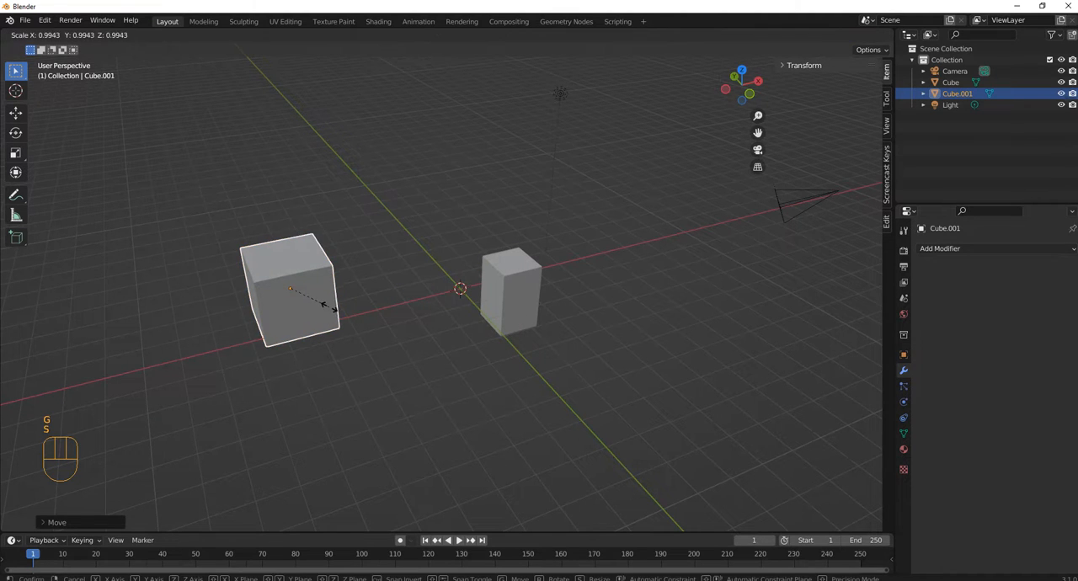
pyautogui.press('y')
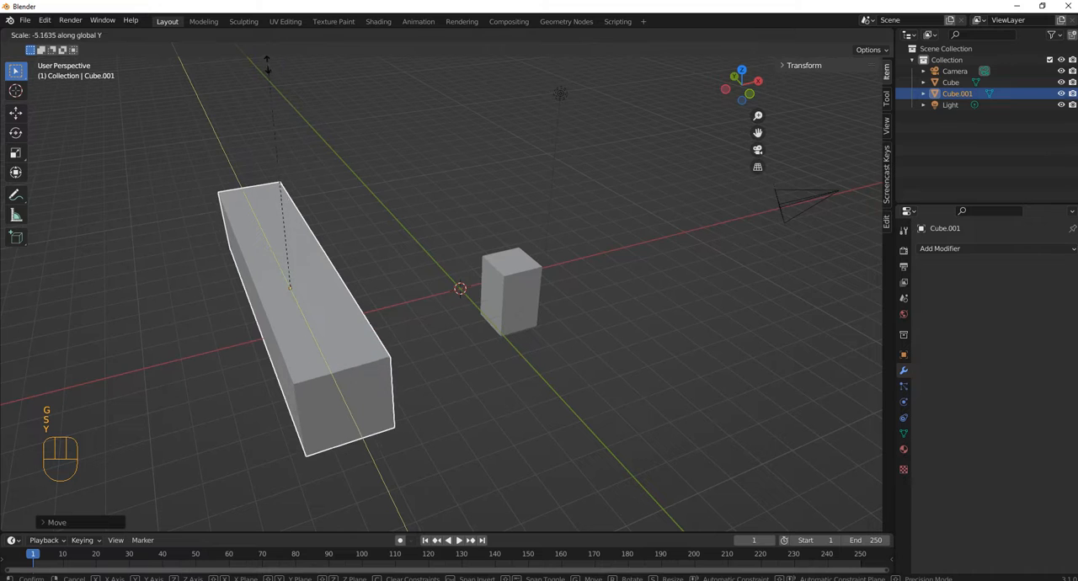
pyautogui.click(309, 121)
pyautogui.press('s')
pyautogui.press('x')
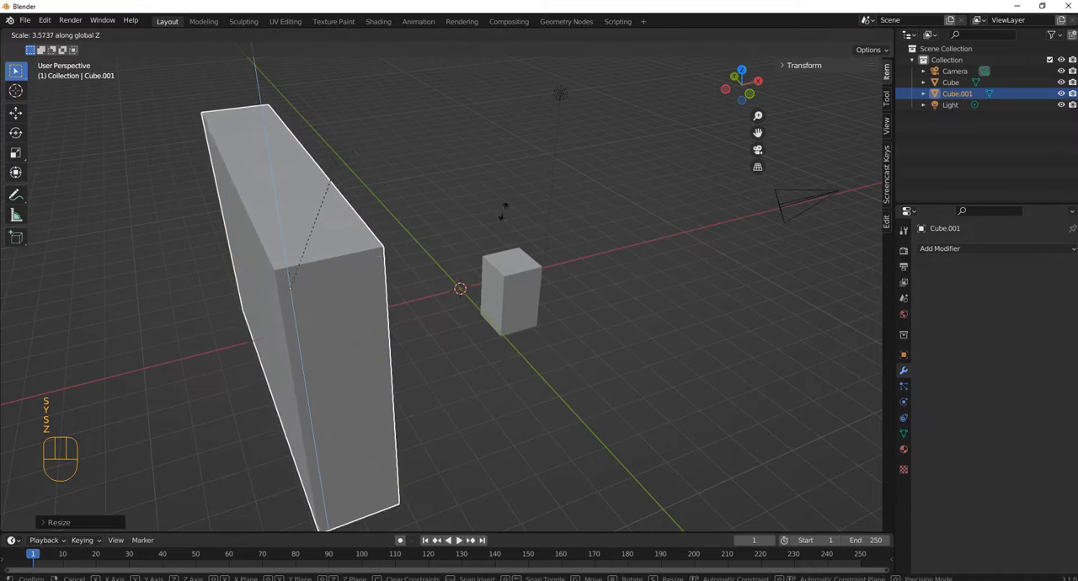
pyautogui.click(610, 196)
pyautogui.moveTo(609, 195); pyautogui.dragTo(449, 355, button='middle')
pyautogui.click(476, 284)
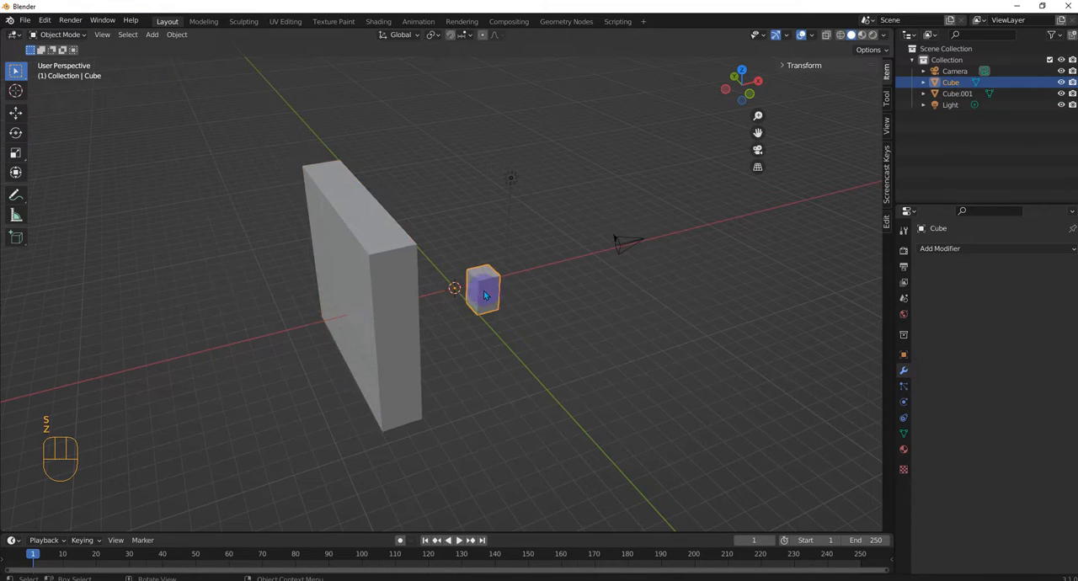
pyautogui.write('r')
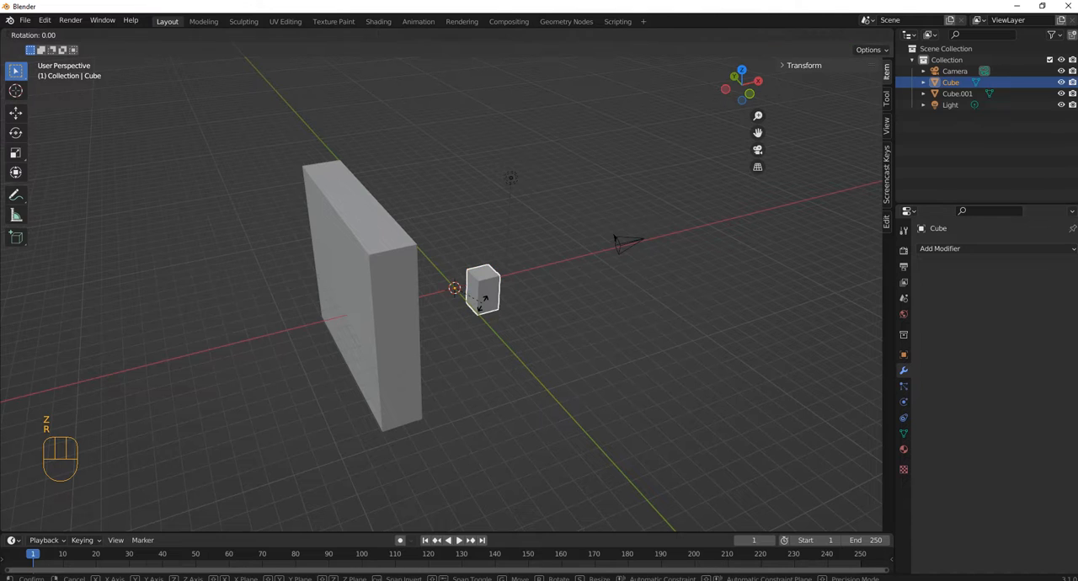
pyautogui.write('180')
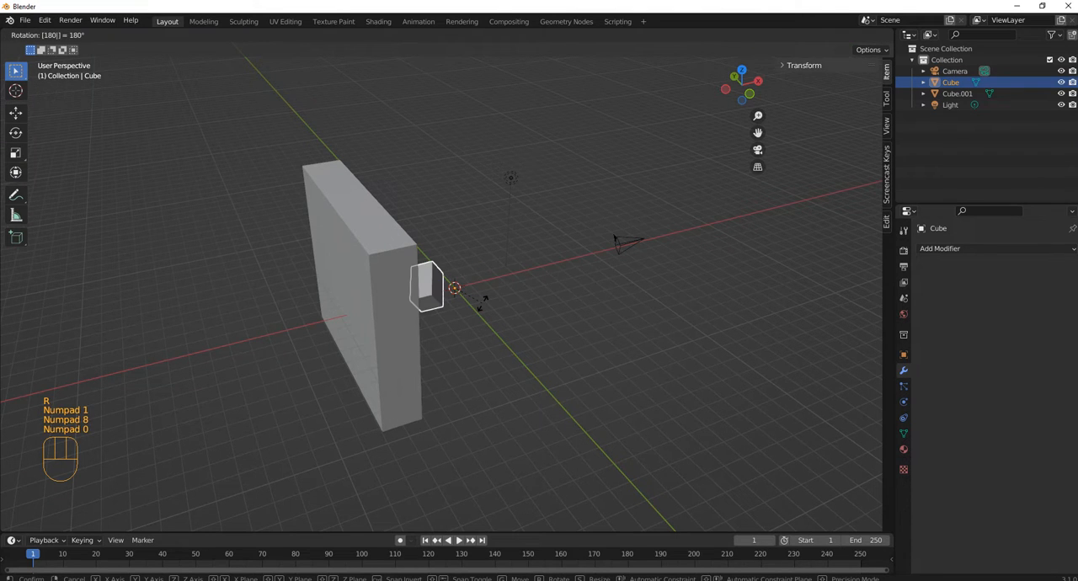
pyautogui.press('Escape')
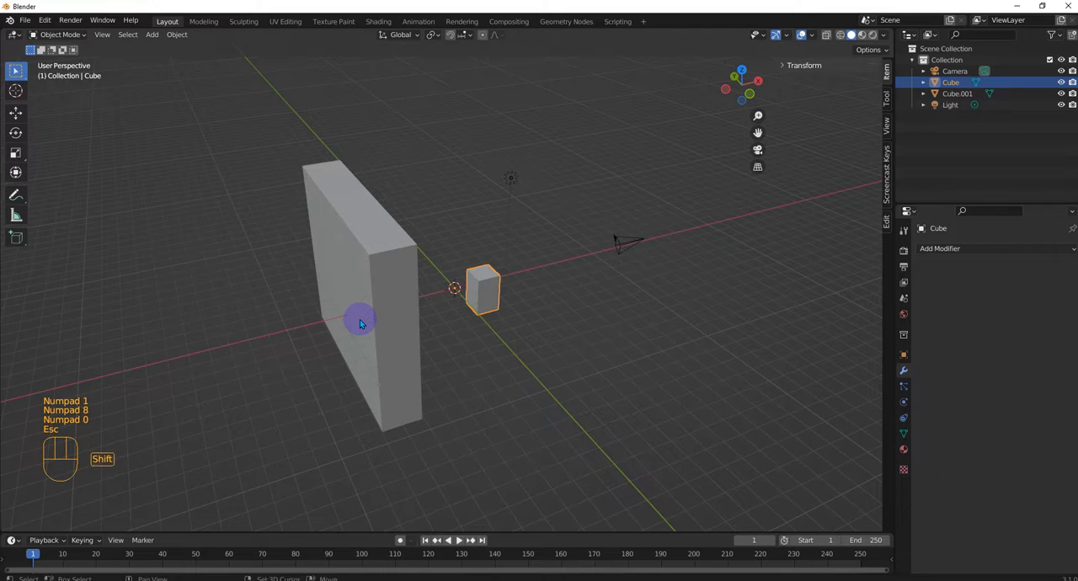
# Step: Add a new cube mesh at the 3D cursor beside the wall
pyautogui.hotkey('shift', 'a')
pyautogui.moveTo(360, 319)
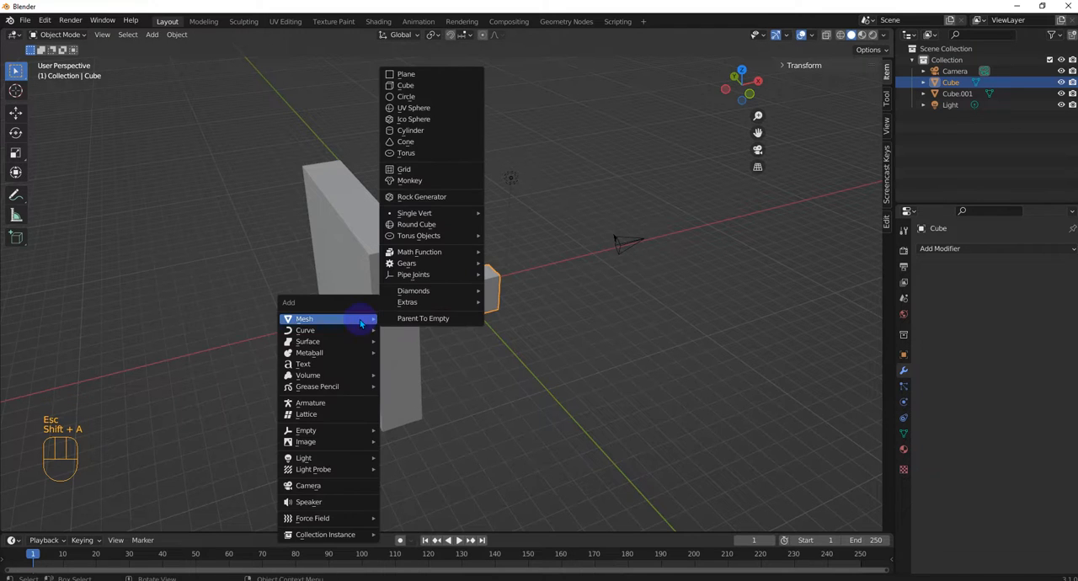
pyautogui.click(454, 85)
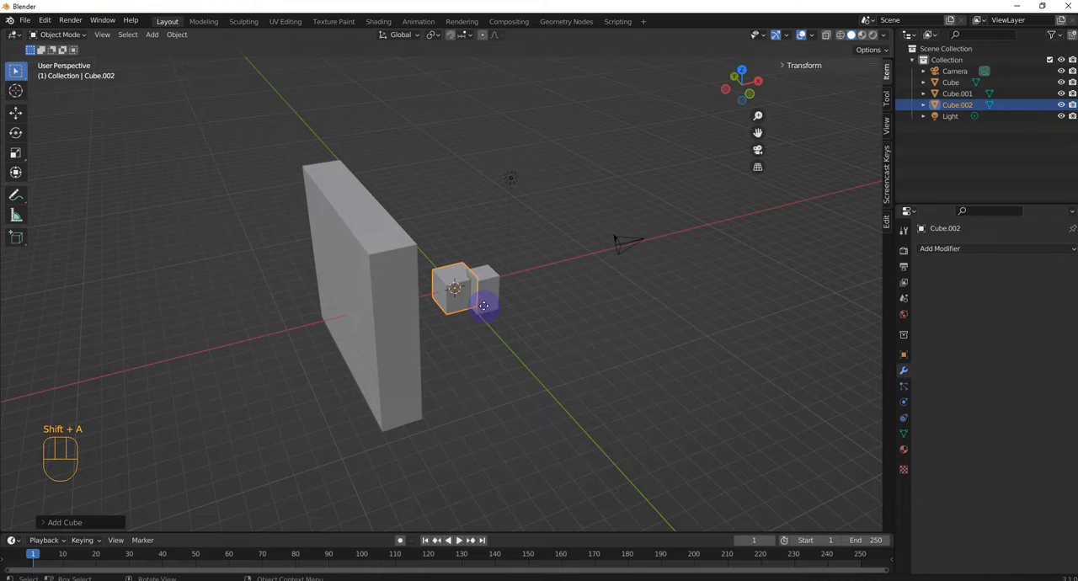
# Step: Move the new cube to the wall so it is partly embedded in the wall's outer face
pyautogui.press('g')
pyautogui.click(349, 261)
pyautogui.moveTo(348, 260); pyautogui.dragTo(399, 364, button='middle')
pyautogui.press('KP_1')
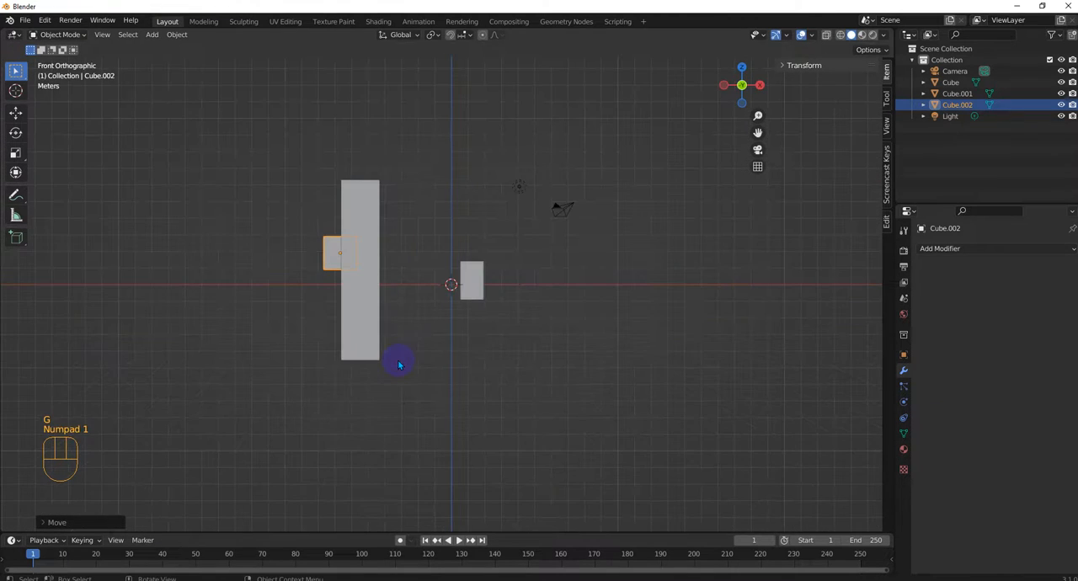
# Step: In the right view, reposition Cube.002 toward negative Y and slightly higher, near the wall's upper corner
pyautogui.press('KP_3')
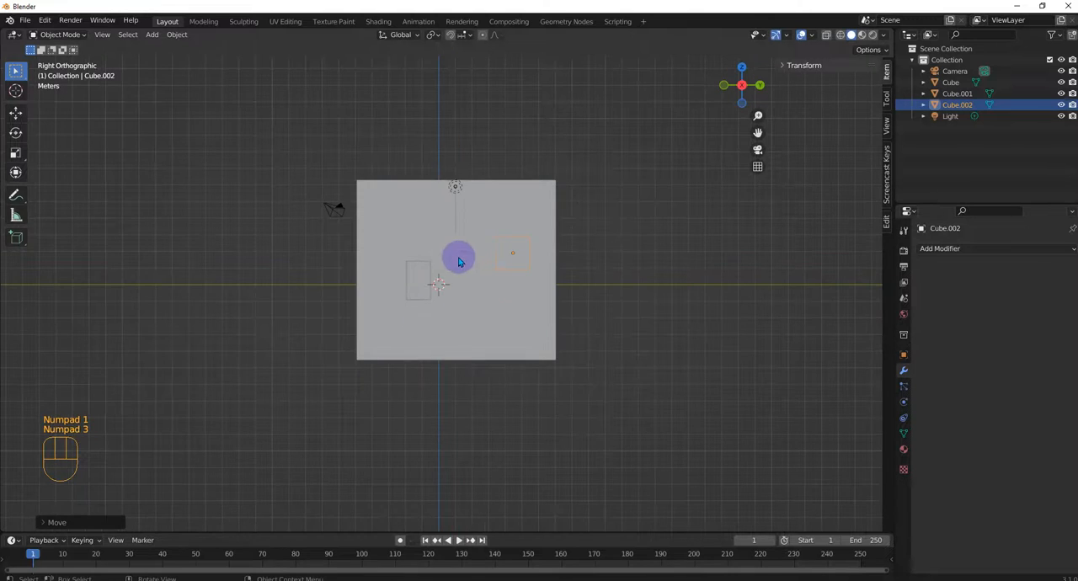
pyautogui.press('g')
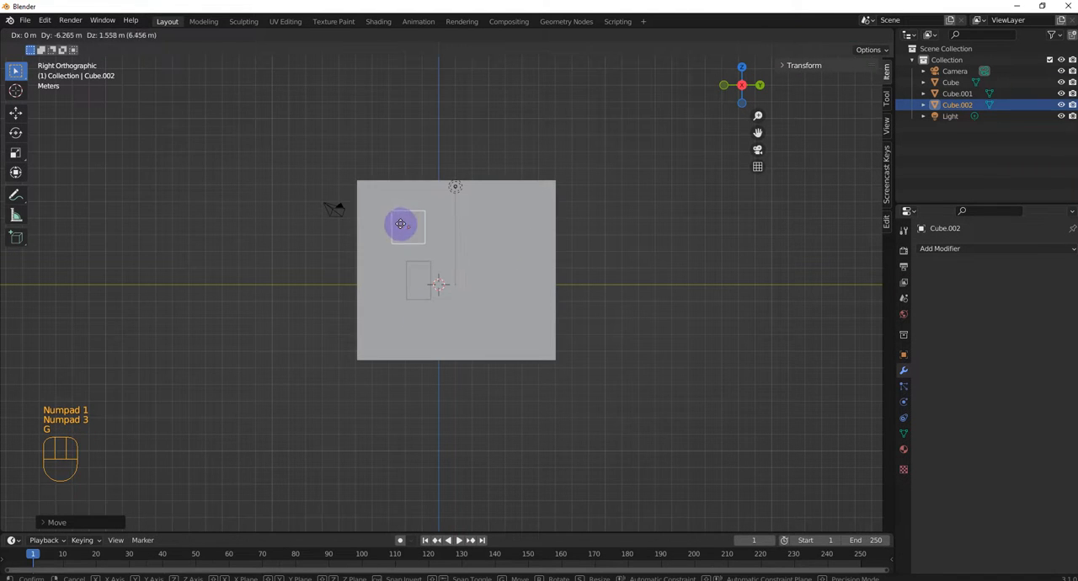
pyautogui.click(388, 226)
pyautogui.moveTo(424, 275); pyautogui.dragTo(404, 315, button='middle')
pyautogui.click(417, 285)
pyautogui.click(524, 355)
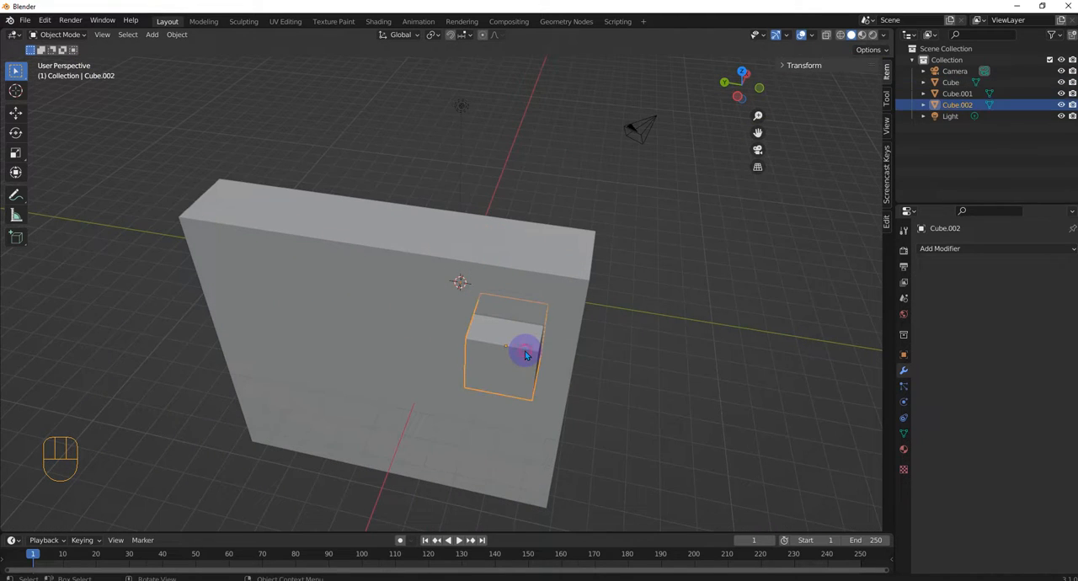
# Step: Add an Array modifier to Cube.002 with a count of 3
pyautogui.click(960, 248)
pyautogui.click(829, 284)
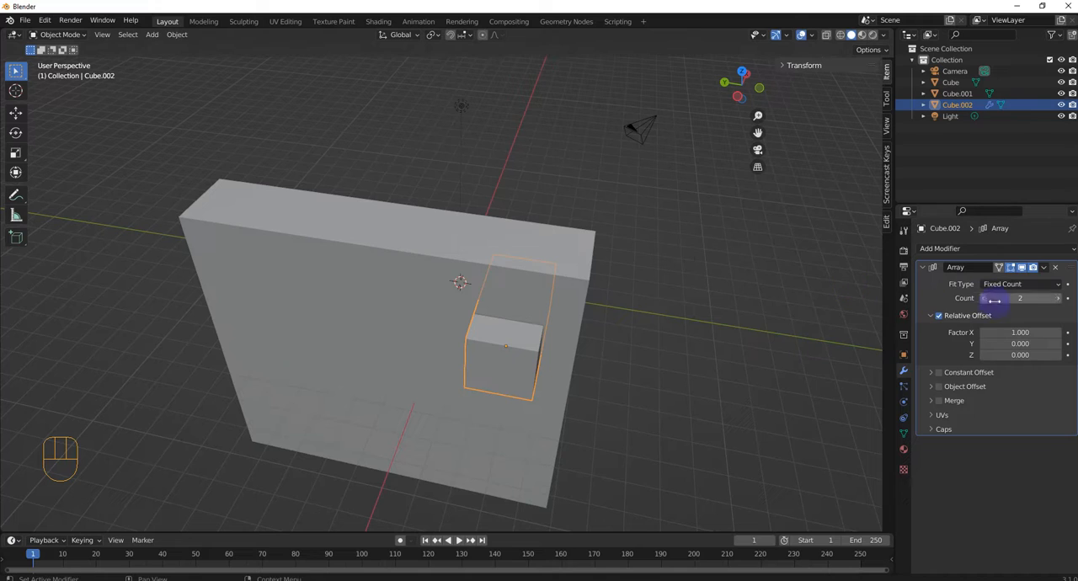
pyautogui.click(1059, 299)
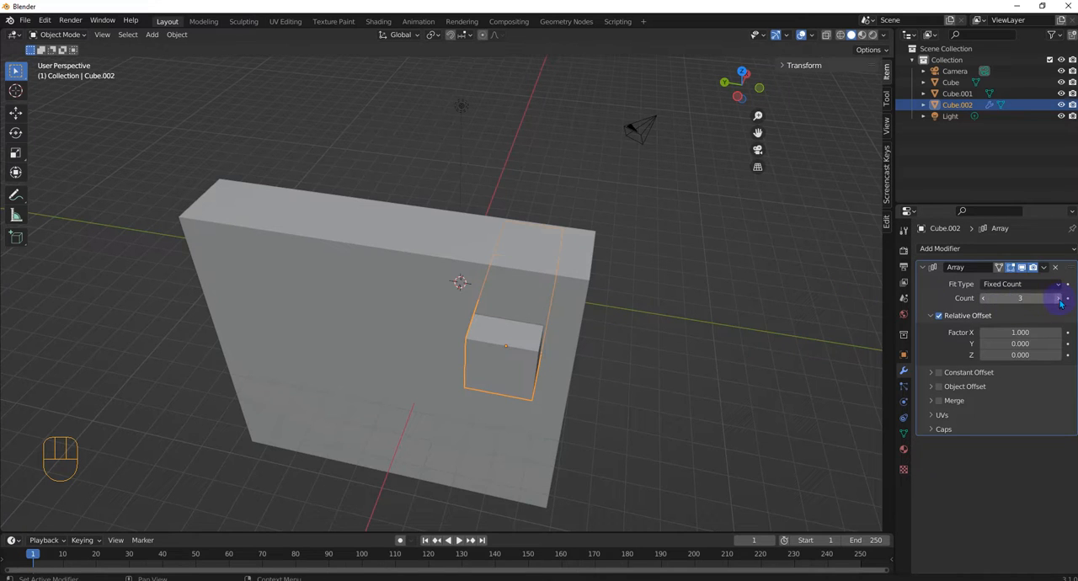
# Step: Set the cube array's relative offset to 0 in X and 1.9 in Y, and clear the selection
pyautogui.click(1021, 333)
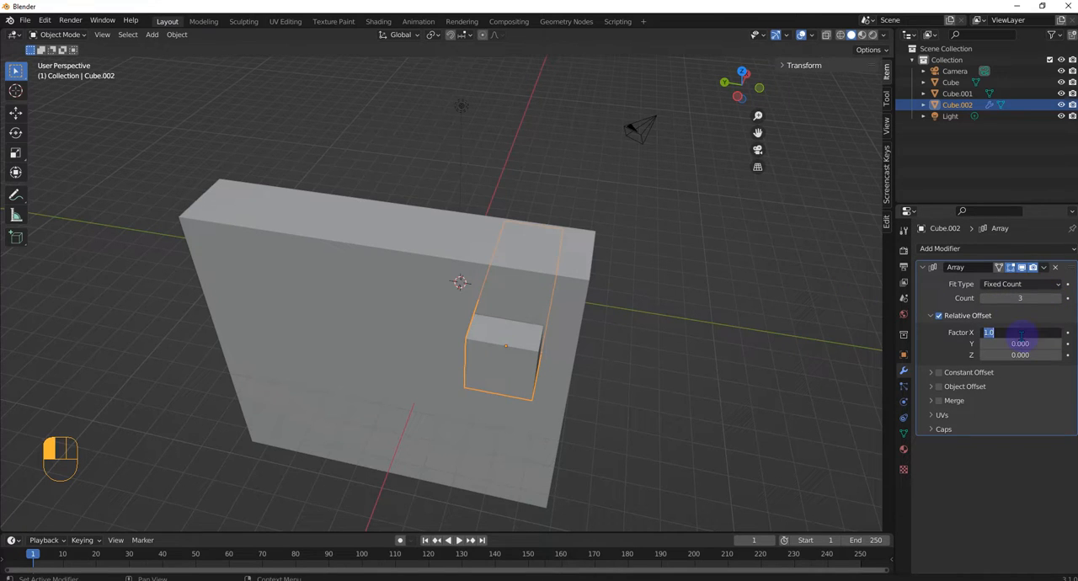
pyautogui.write('0')
pyautogui.press('Return')
pyautogui.click(1021, 344)
pyautogui.write('2.6')
pyautogui.press('Return')
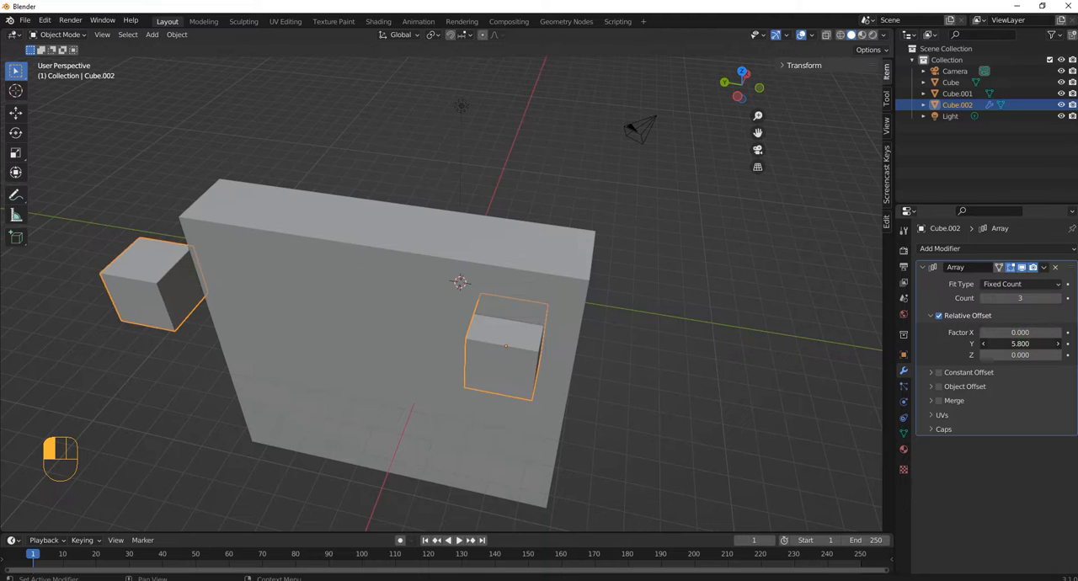
pyautogui.moveTo(1020, 343); pyautogui.dragTo(994, 343)
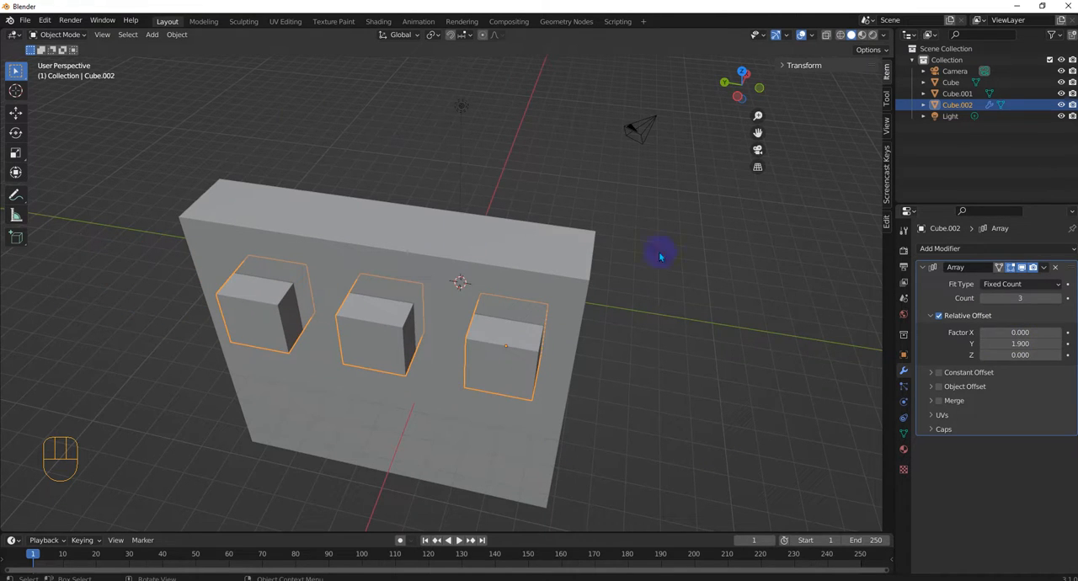
pyautogui.click(764, 289)
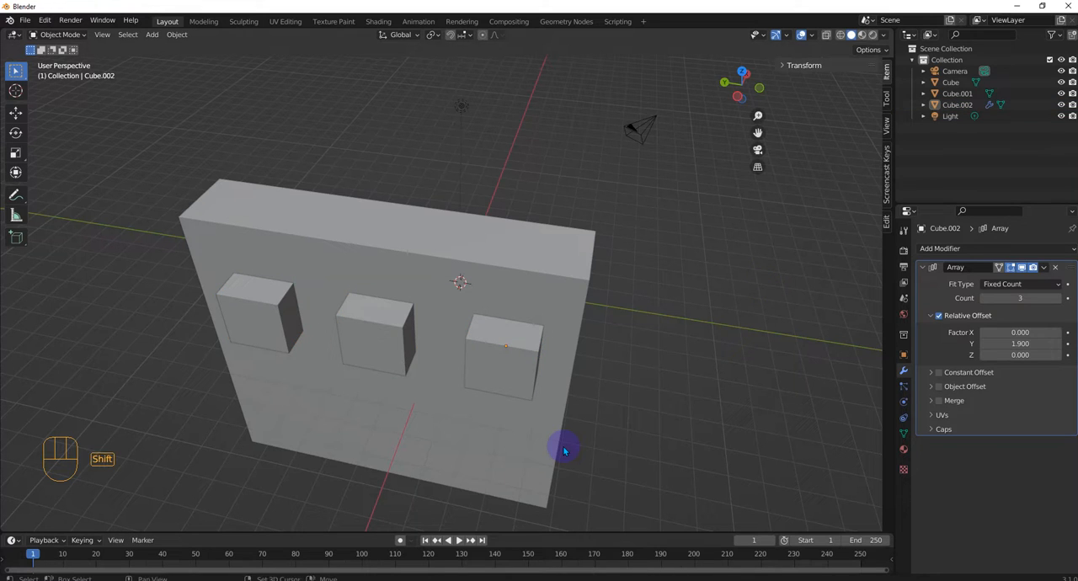
# Step: Add a cylinder mesh at the 3D cursor
pyautogui.hotkey('shift', 'a')
pyautogui.moveTo(531, 355)
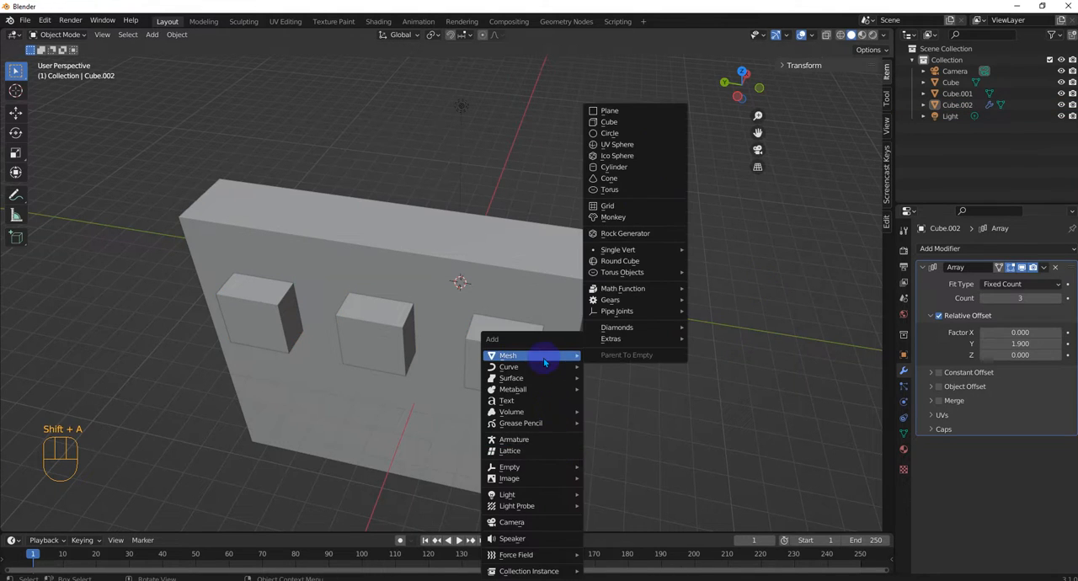
pyautogui.click(628, 169)
pyautogui.moveTo(607, 337); pyautogui.dragTo(575, 346, button='middle')
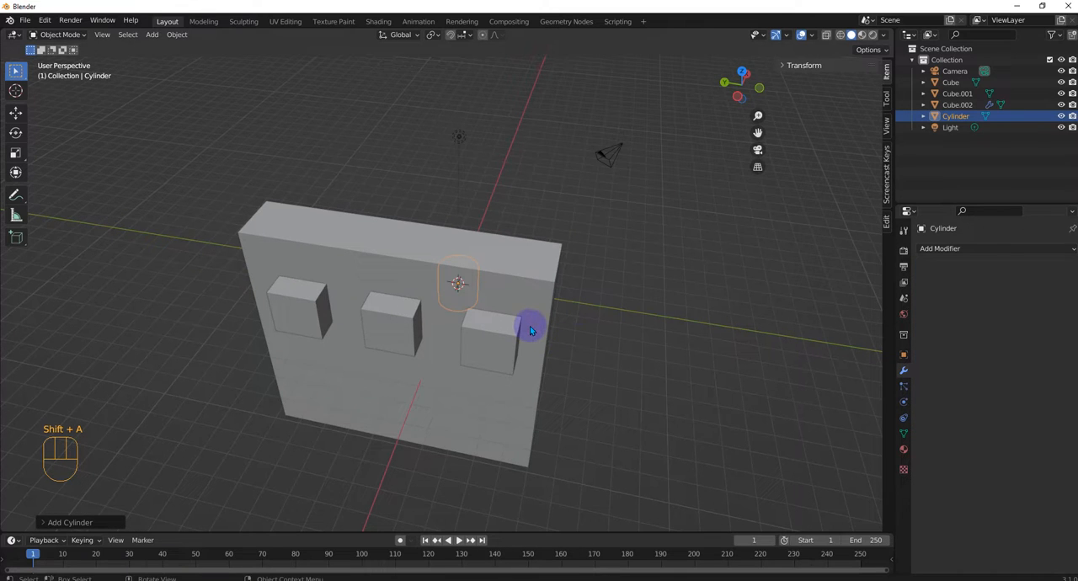
# Step: Try rotating the cylinder 90 degrees without an axis constraint, and undo the rotation
pyautogui.press('r')
pyautogui.press('KP_9')
pyautogui.press('KP_0')
pyautogui.press('KP_Enter')
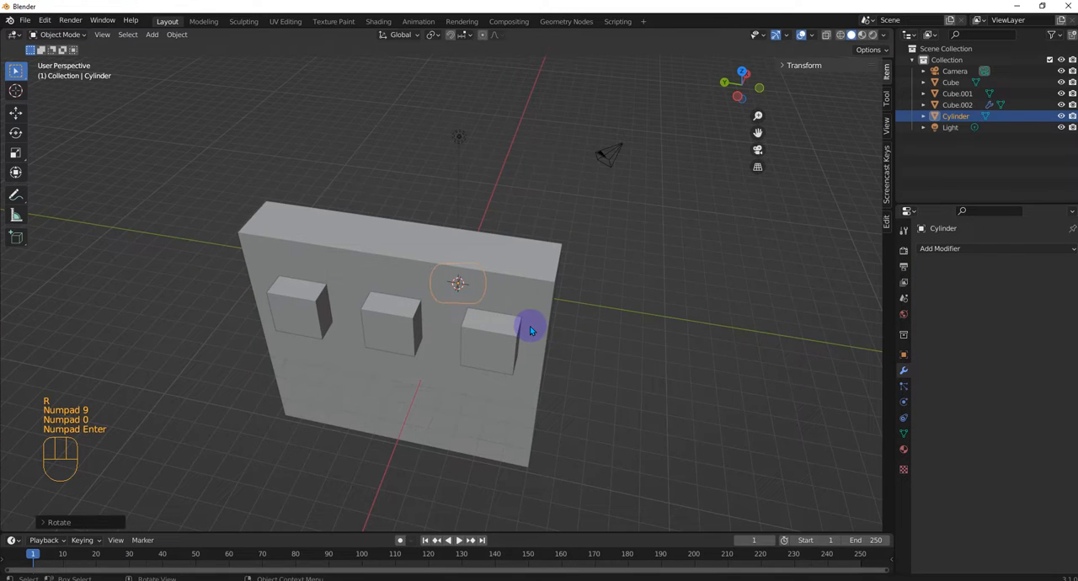
pyautogui.hotkey('ctrl', 'z')
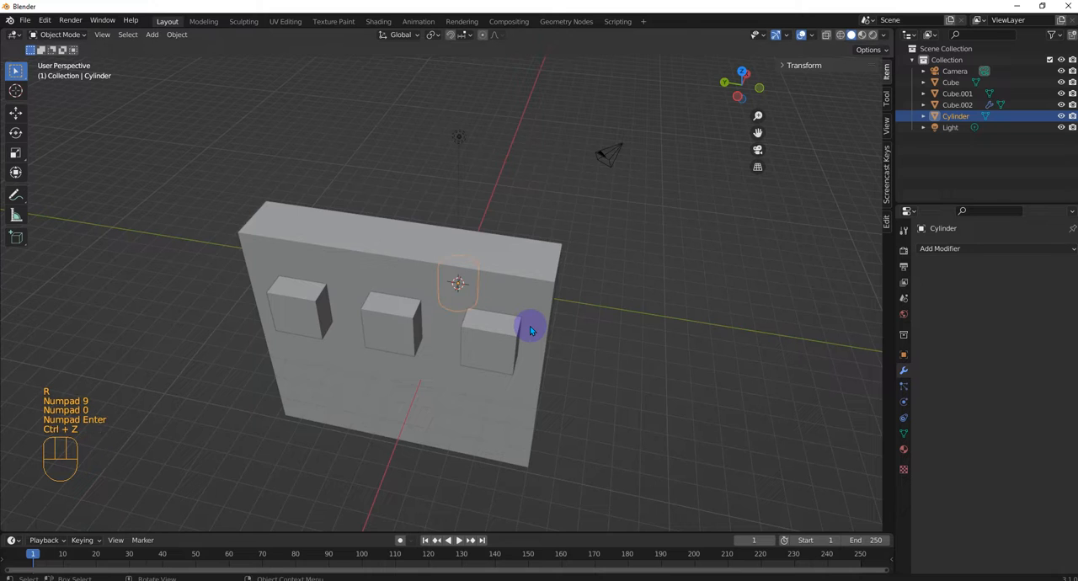
# Step: Rotate the cylinder 90 degrees about the global Y axis
pyautogui.press('r')
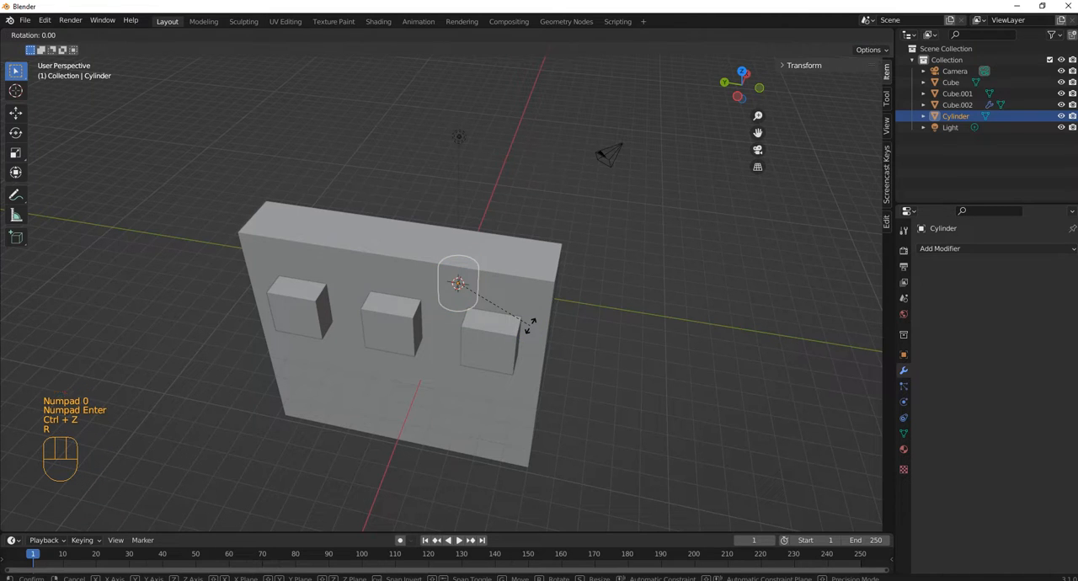
pyautogui.write('y')
pyautogui.write('90')
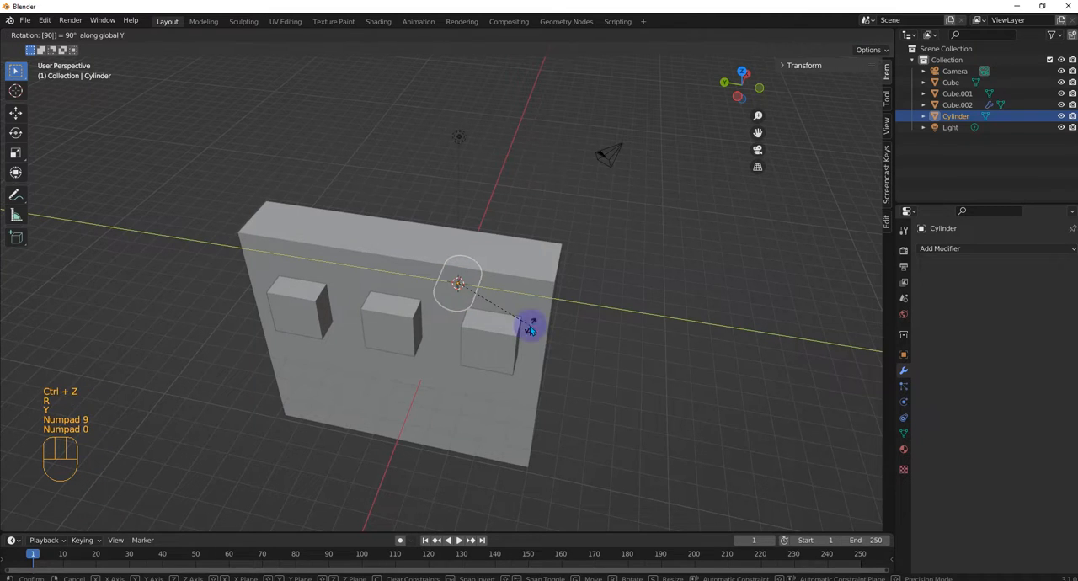
pyautogui.press('KP_Enter')
# Step: Move the cylinder into the wall's outer face near the lower corner, beneath the cube at the positive Y end
pyautogui.moveTo(530, 326); pyautogui.dragTo(486, 340, button='middle')
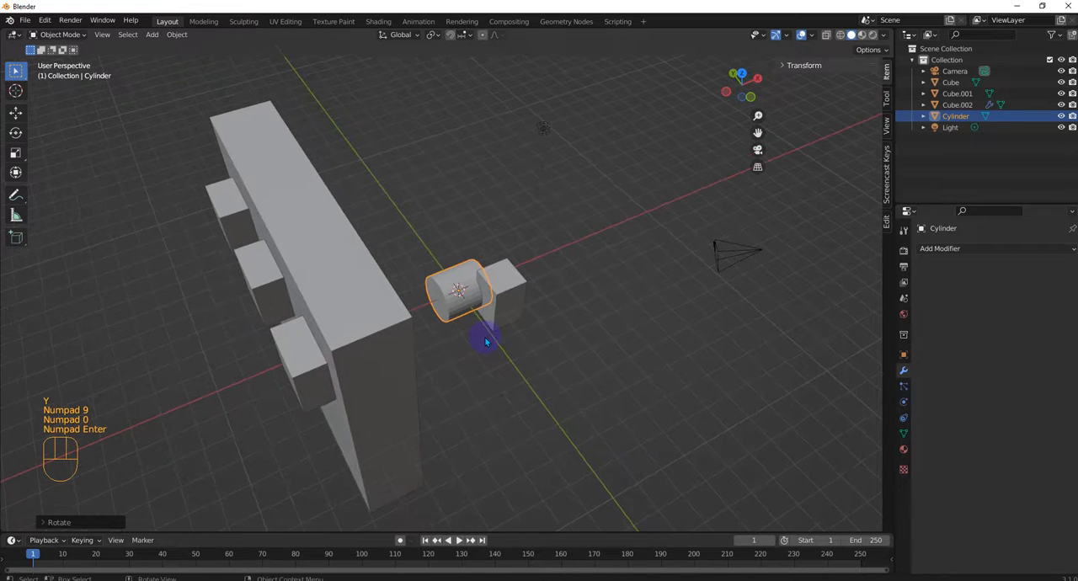
pyautogui.press('g')
pyautogui.click(299, 367)
pyautogui.moveTo(300, 365); pyautogui.dragTo(800, 273, button='middle')
pyautogui.scroll(3, 368, 366)
pyautogui.press('g')
pyautogui.click(279, 365)
pyautogui.scroll(-5, 321, 373)
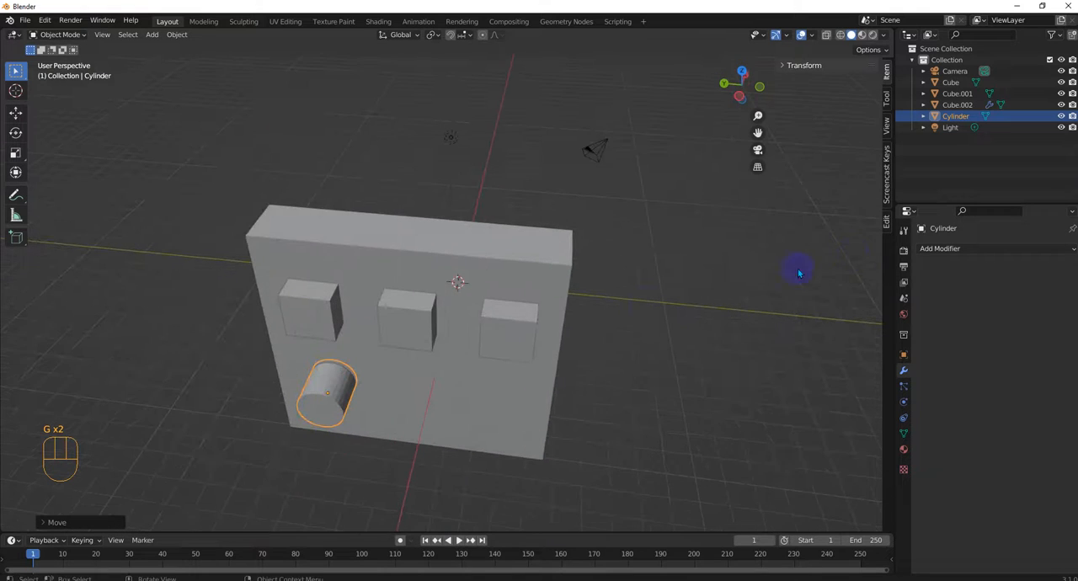
# Step: Add an Array modifier to the cylinder and set its relative X offset to 0
pyautogui.click(956, 250)
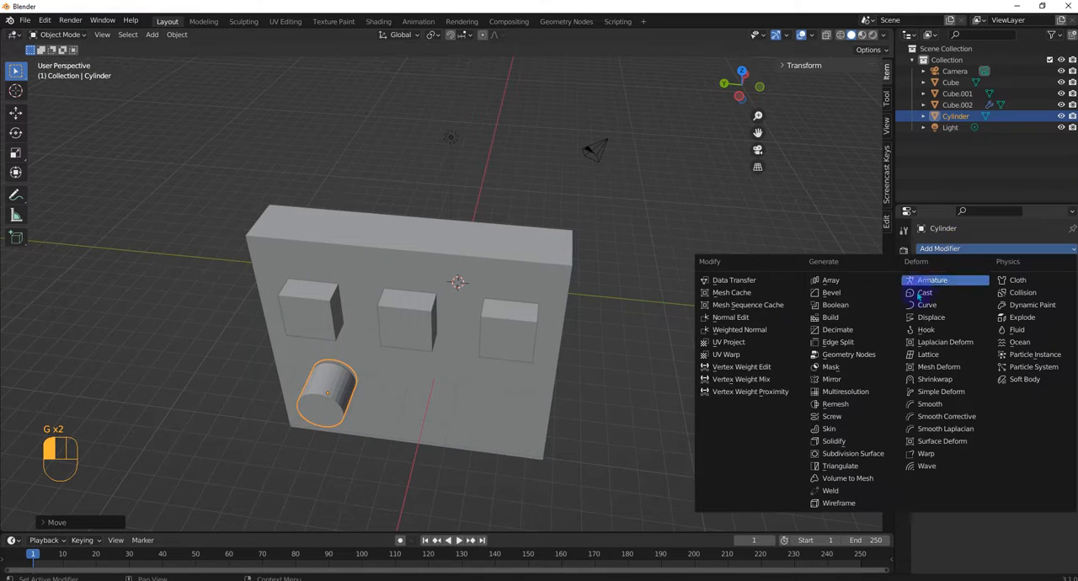
pyautogui.click(828, 280)
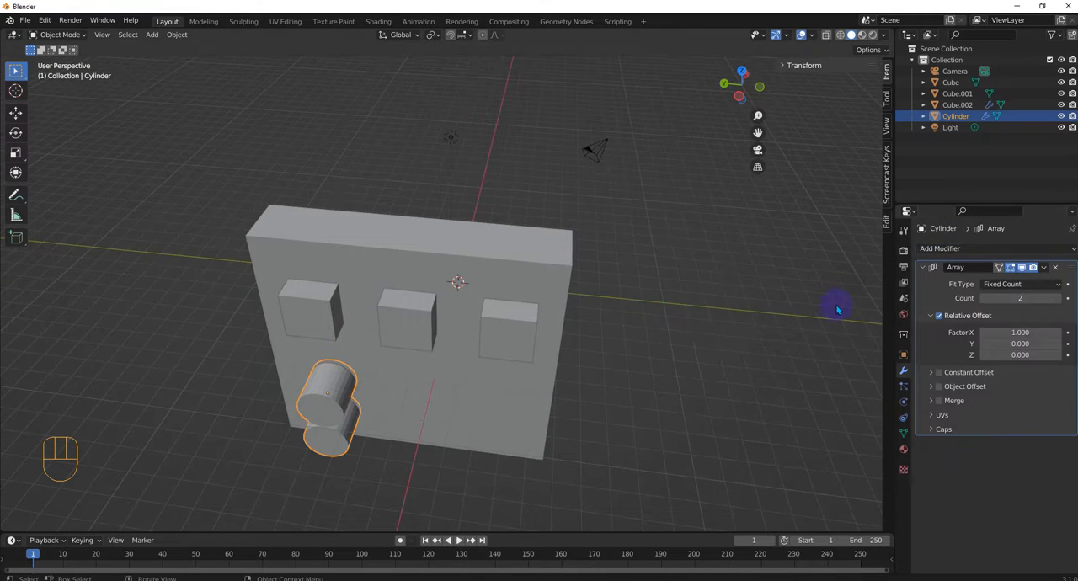
pyautogui.press('Return')
pyautogui.moveTo(1023, 333); pyautogui.dragTo(1051, 333)
pyautogui.click(1008, 333)
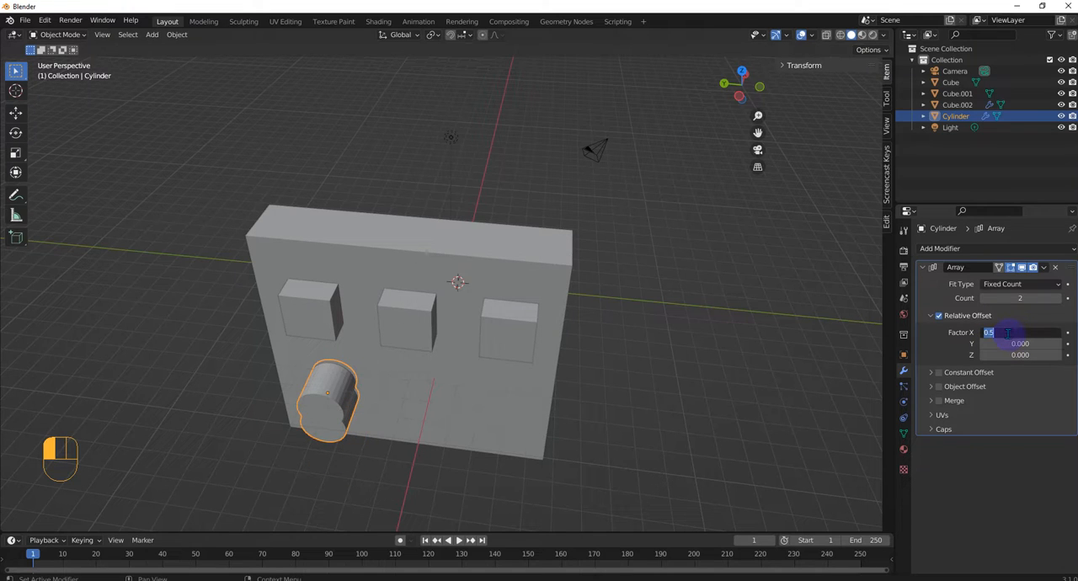
pyautogui.write('0')
pyautogui.press('Return')
# Step: Set the cylinder array's relative Y offset to -1.6 and its count to 3, and clear the selection
pyautogui.moveTo(1007, 344)
pyautogui.mouseDown()
pyautogui.moveTo(1033, 343)
pyautogui.moveTo(968, 344)
pyautogui.moveTo(997, 344)
pyautogui.mouseUp()
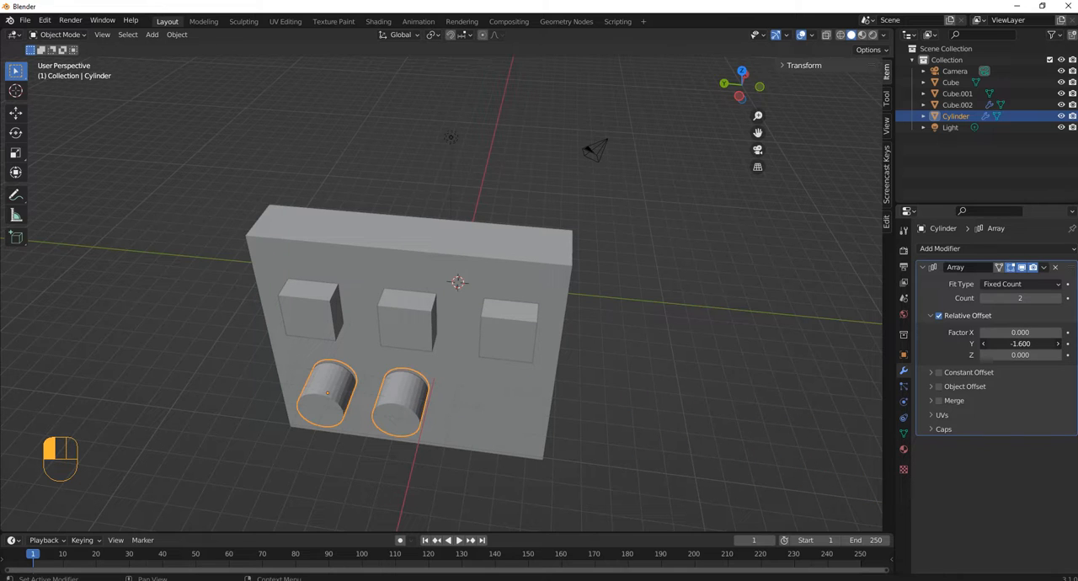
pyautogui.click(1058, 298)
pyautogui.scroll(-2, 493, 344)
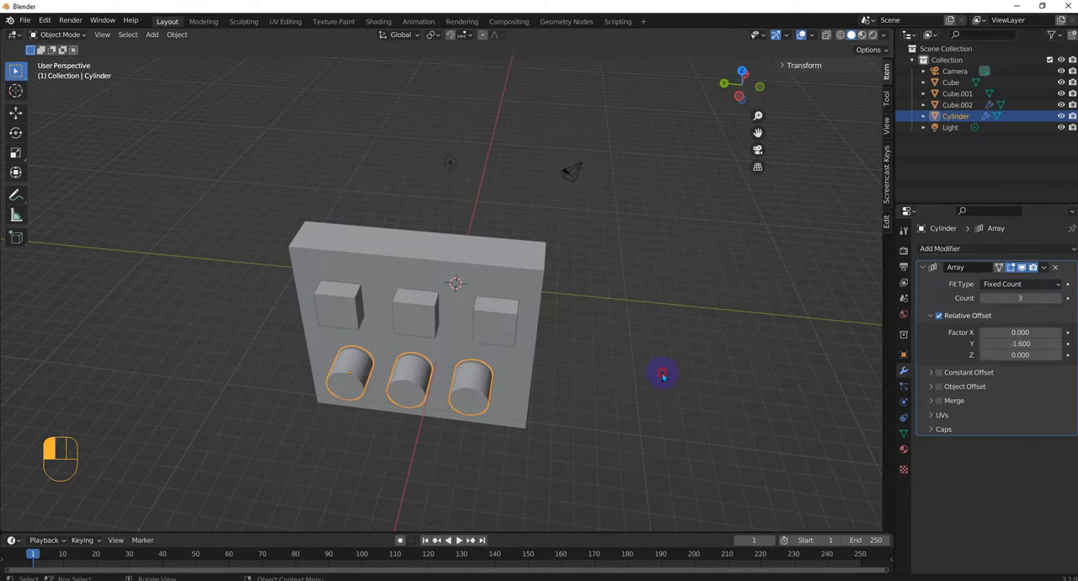
pyautogui.click(635, 381)
# Step: Select the cube and cylinder arrays, try joining them into one object, and undo the join
pyautogui.moveTo(635, 381); pyautogui.dragTo(597, 371, button='middle')
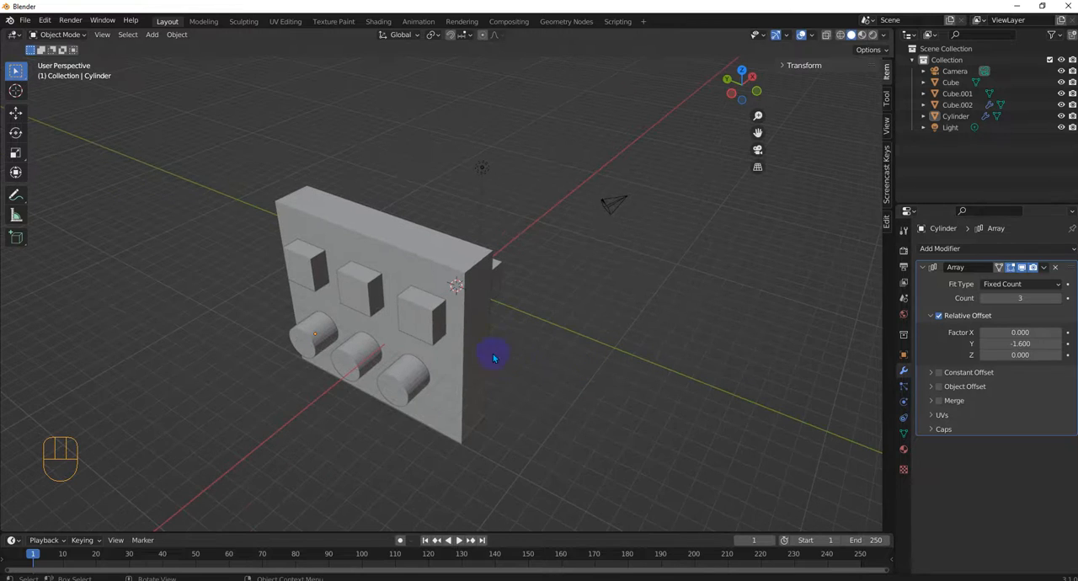
pyautogui.click(435, 328)
pyautogui.keyDown('shift'); pyautogui.click(408, 384); pyautogui.keyUp('shift')
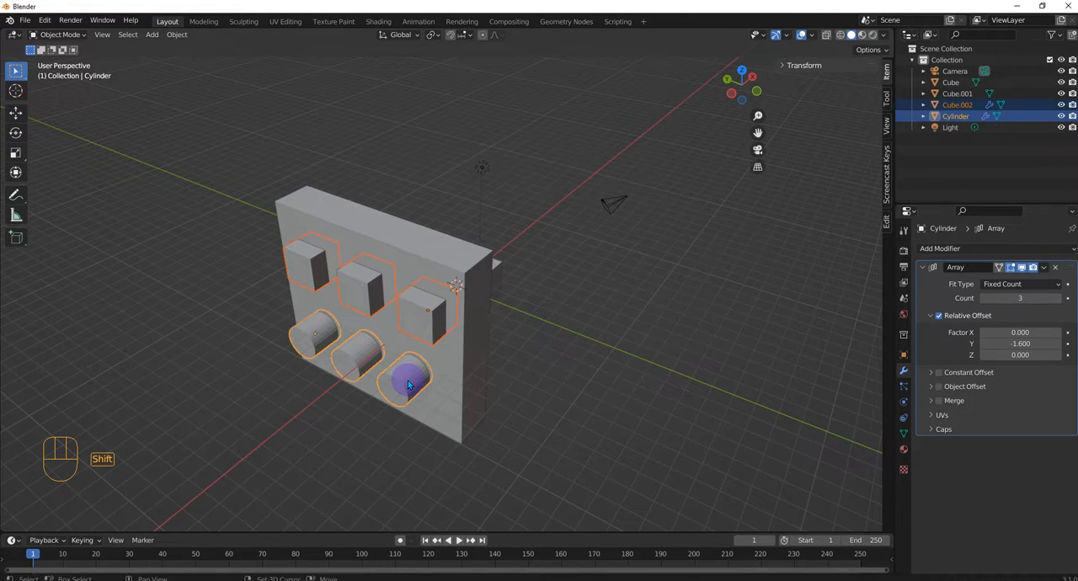
pyautogui.click(178, 35)
pyautogui.click(210, 144)
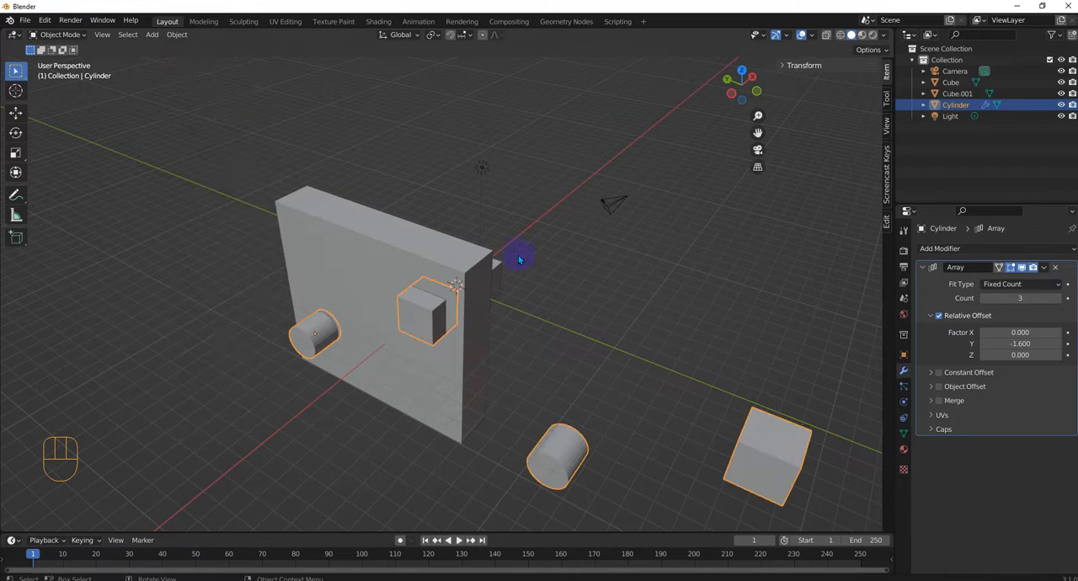
pyautogui.hotkey('ctrl', 'z')
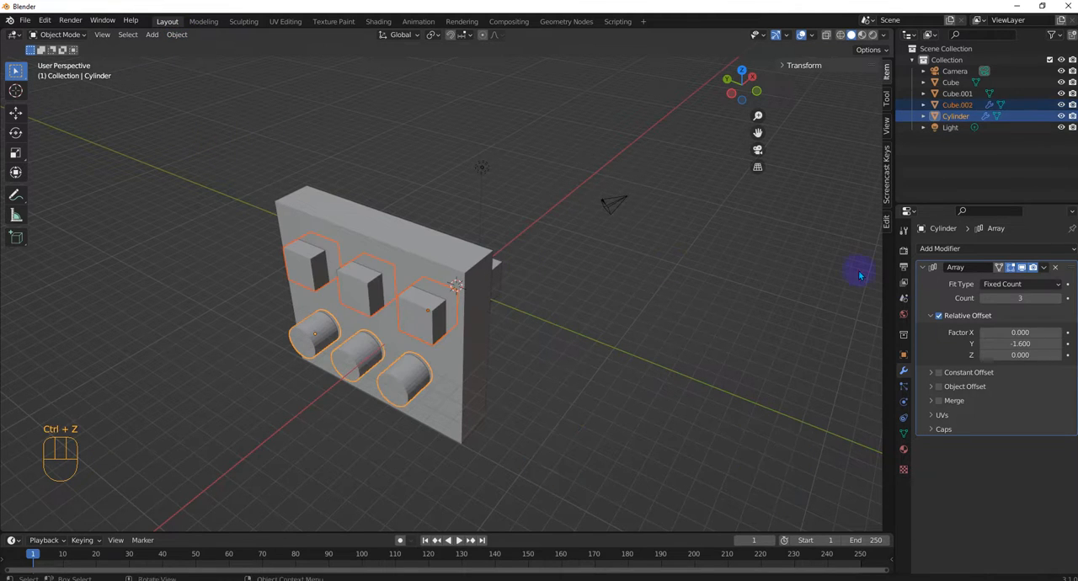
# Step: Apply the Array modifier on the cylinders and on the row of cubes
pyautogui.click(1044, 267)
pyautogui.click(994, 280)
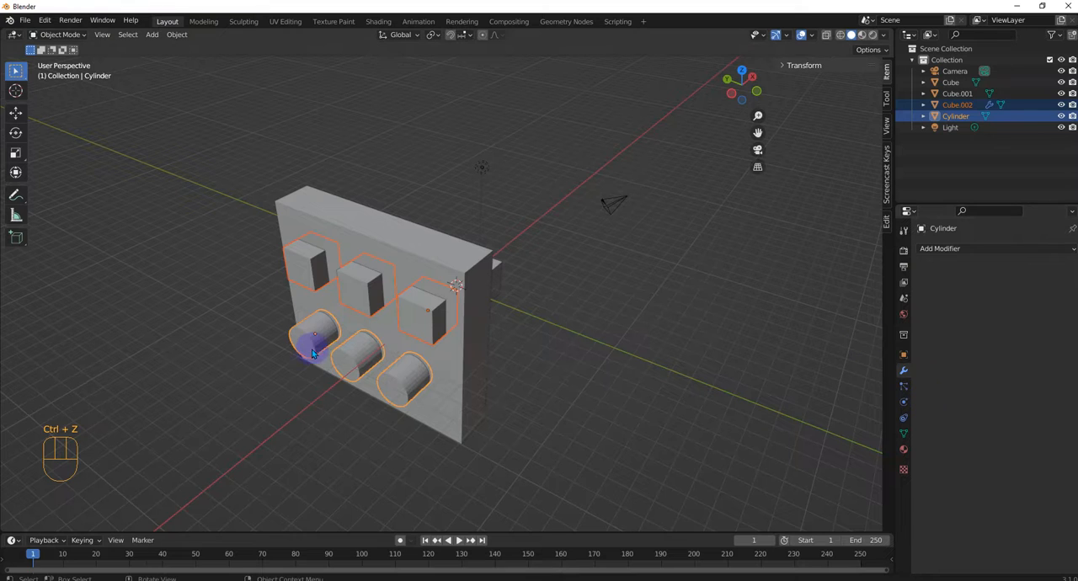
pyautogui.click(354, 287)
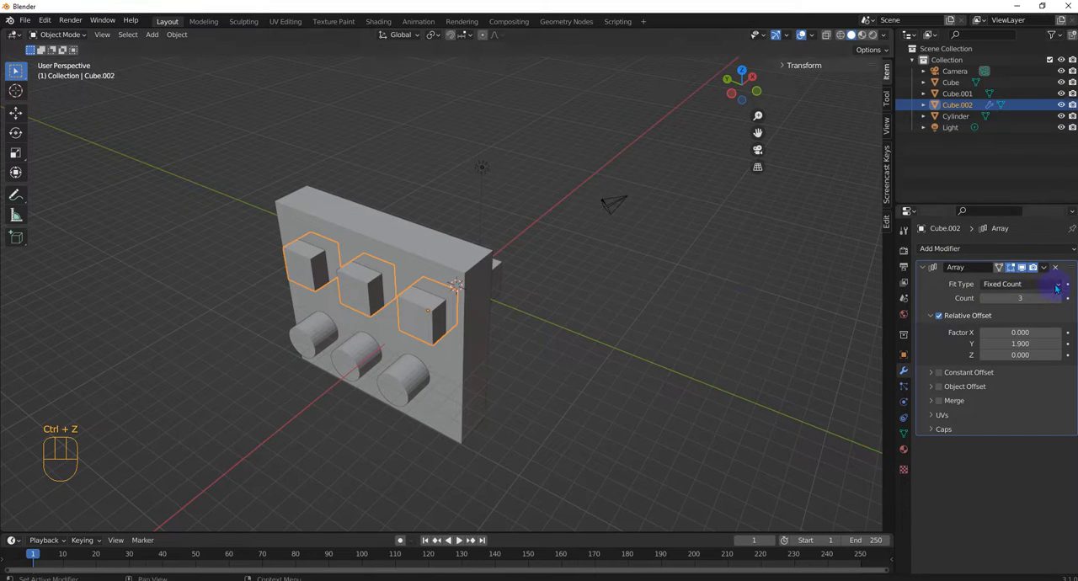
pyautogui.click(1043, 267)
pyautogui.click(995, 280)
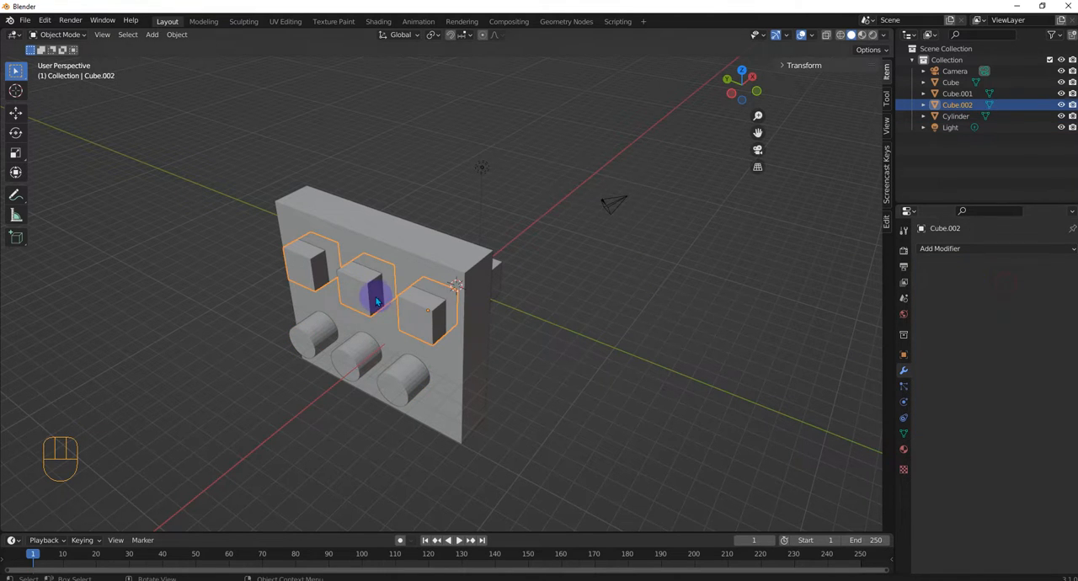
# Step: Join the row of cubes with the cylinders into a single object, keeping Cylinder as the active object
pyautogui.keyDown('shift'); pyautogui.click(310, 333); pyautogui.keyUp('shift')
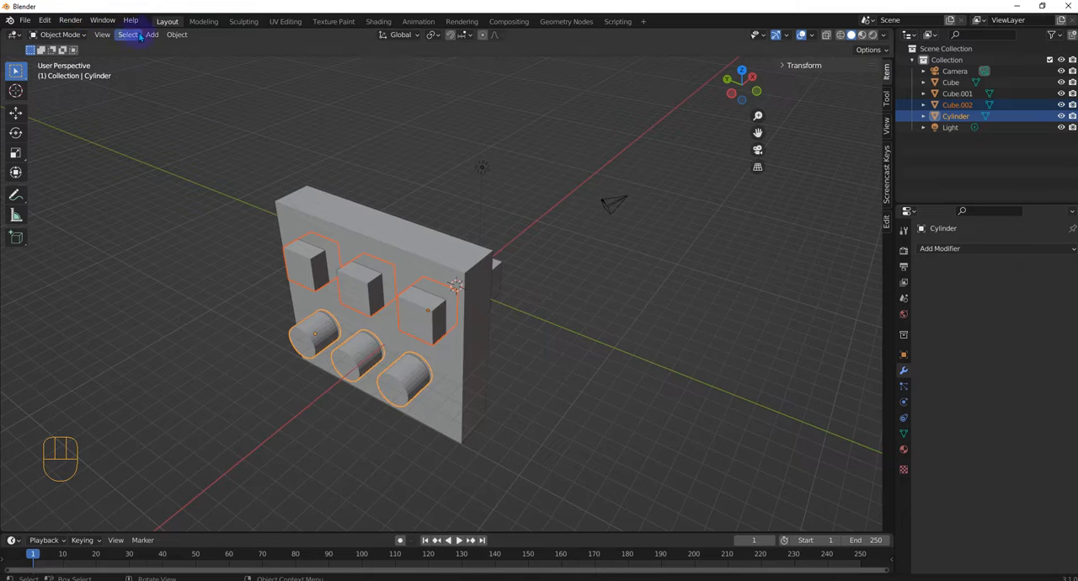
pyautogui.click(171, 38)
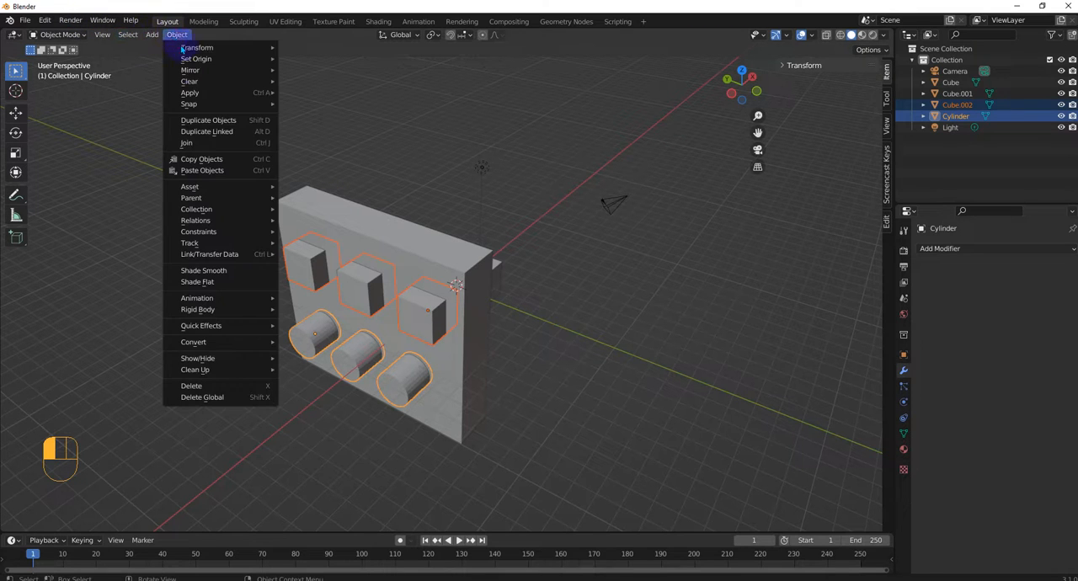
pyautogui.click(203, 141)
# Step: Select the wall, Cube.001, and add a Boolean modifier to it
pyautogui.moveTo(352, 200); pyautogui.dragTo(393, 301, button='middle')
pyautogui.scroll(2, 401, 275)
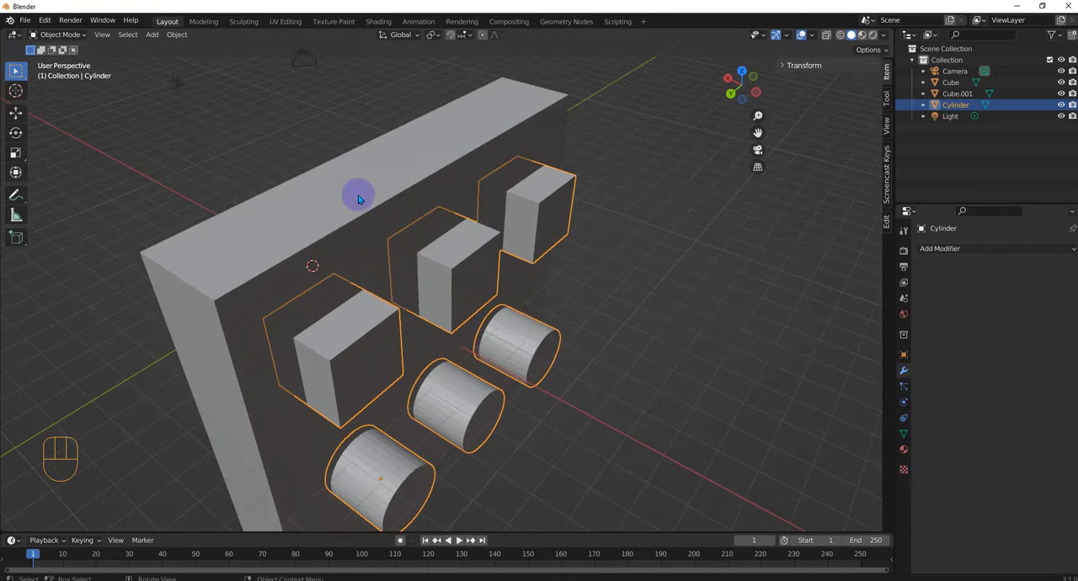
pyautogui.click(355, 191)
pyautogui.scroll(-3, 459, 263)
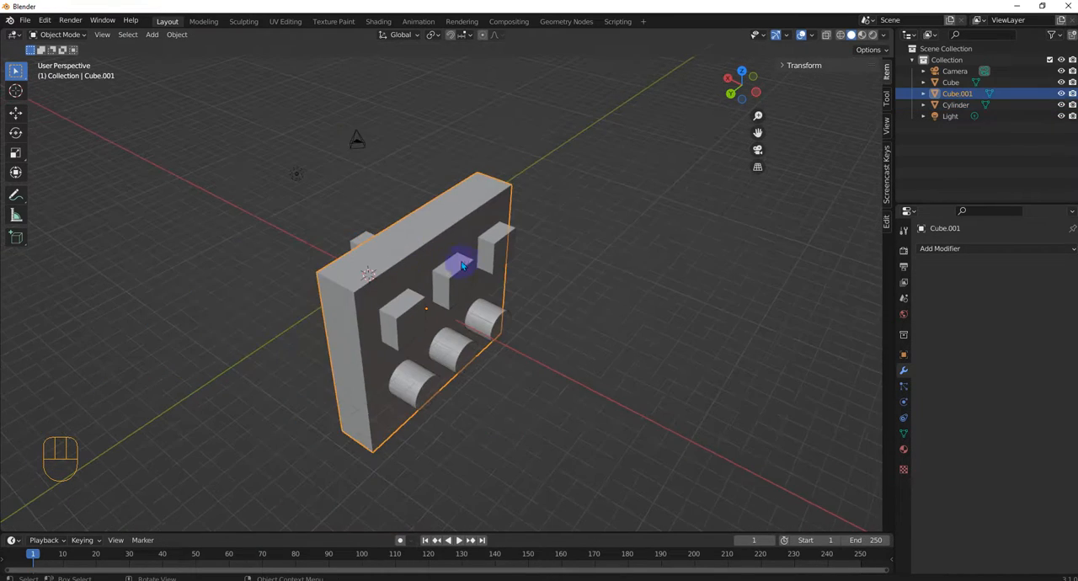
pyautogui.click(950, 247)
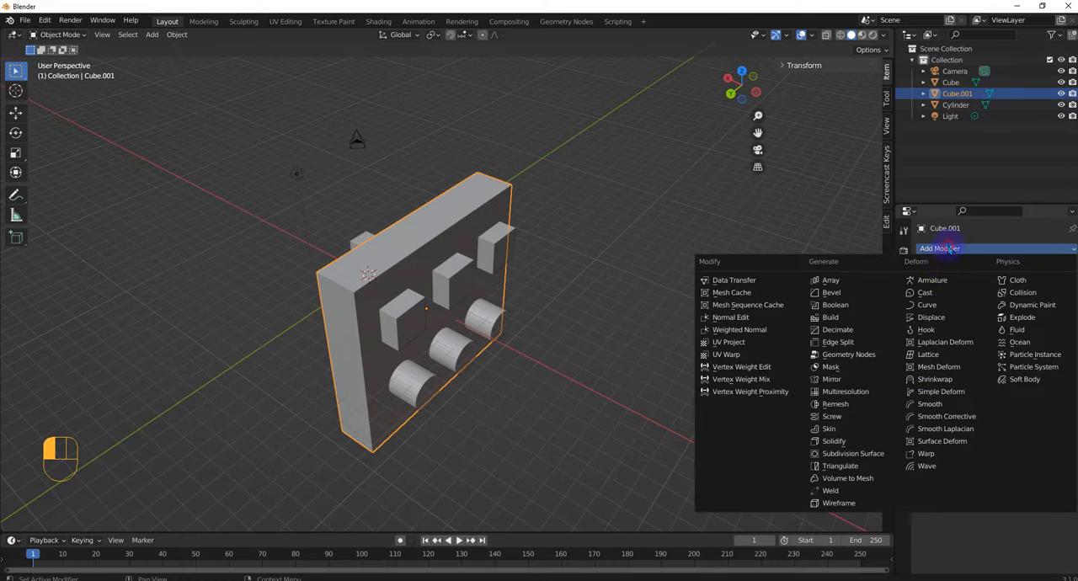
pyautogui.click(839, 306)
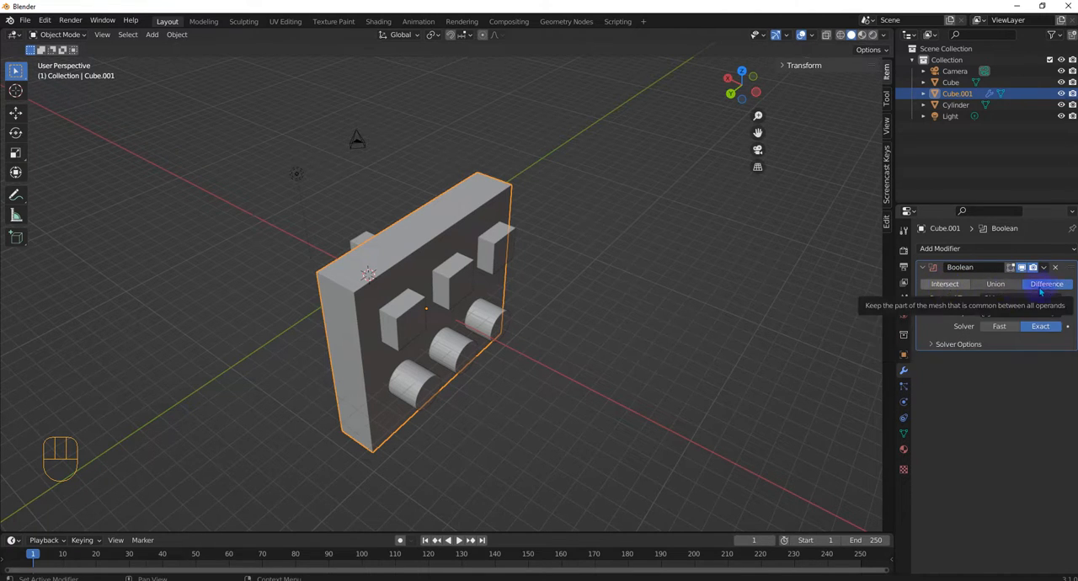
# Step: Set the joined Cylinder object as the operand of the wall's Difference Boolean and turn on X-ray display
pyautogui.click(1055, 313)
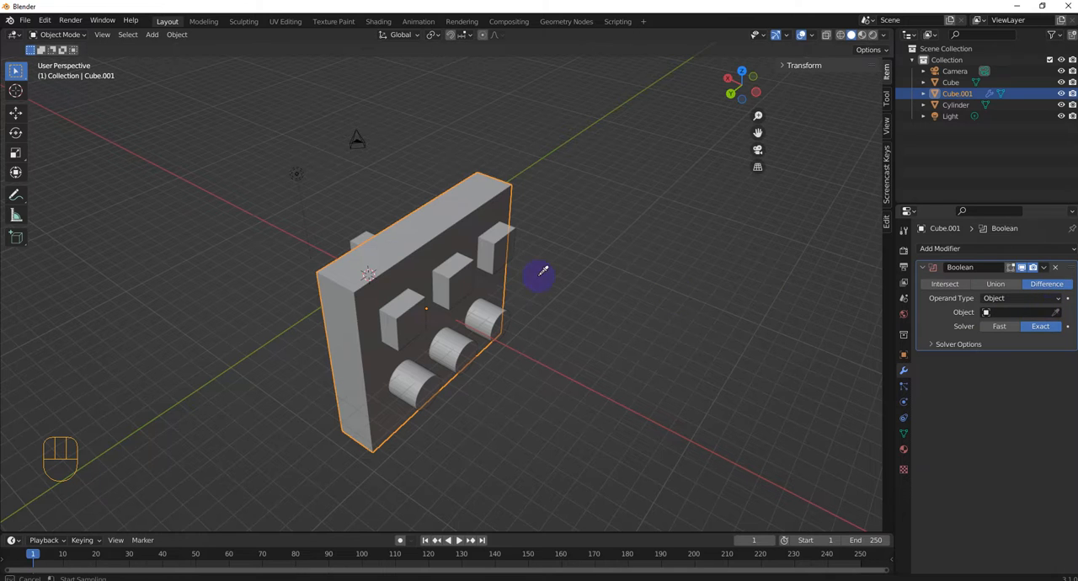
pyautogui.click(405, 324)
pyautogui.scroll(1, 407, 327)
pyautogui.scroll(1, 406, 327)
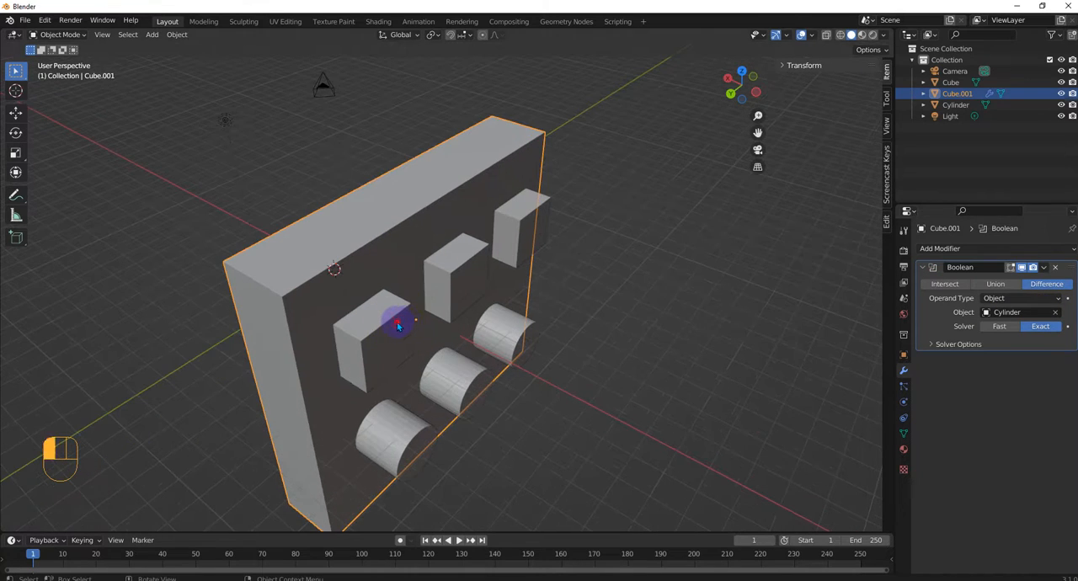
pyautogui.click(398, 327)
pyautogui.click(361, 240)
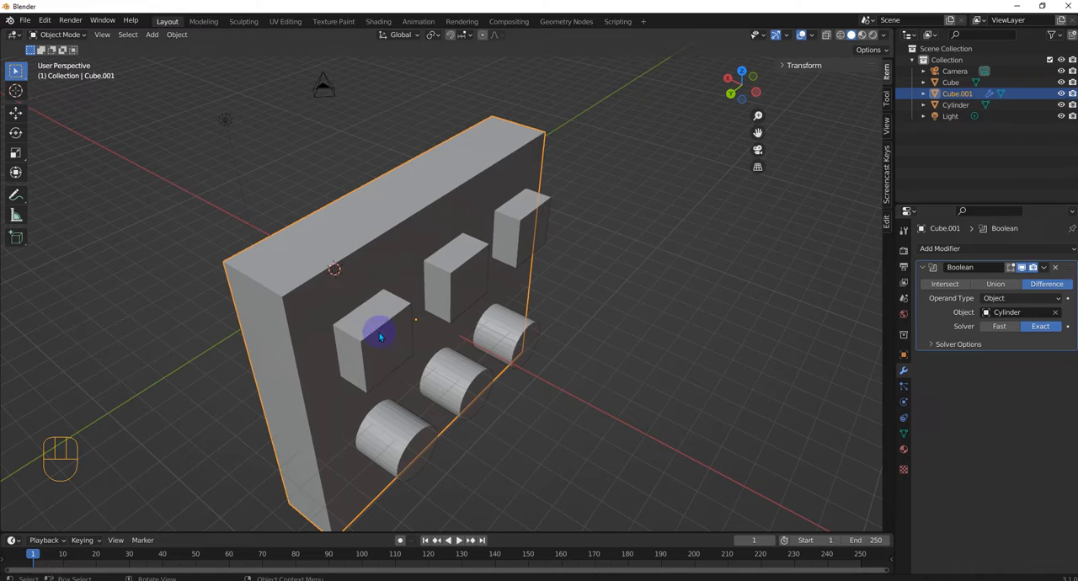
pyautogui.click(827, 34)
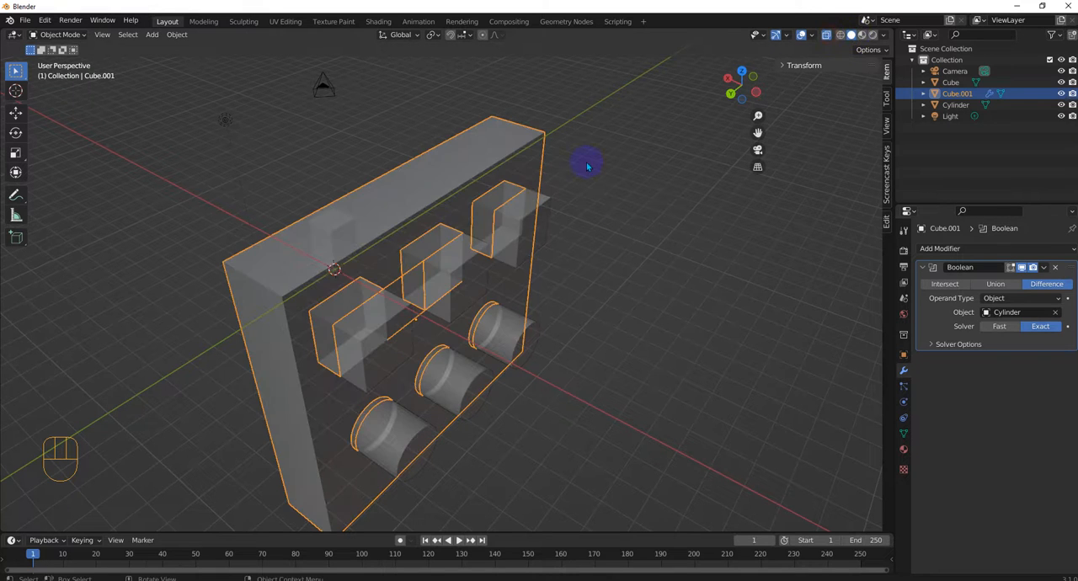
pyautogui.moveTo(572, 212); pyautogui.dragTo(847, 256, button='middle')
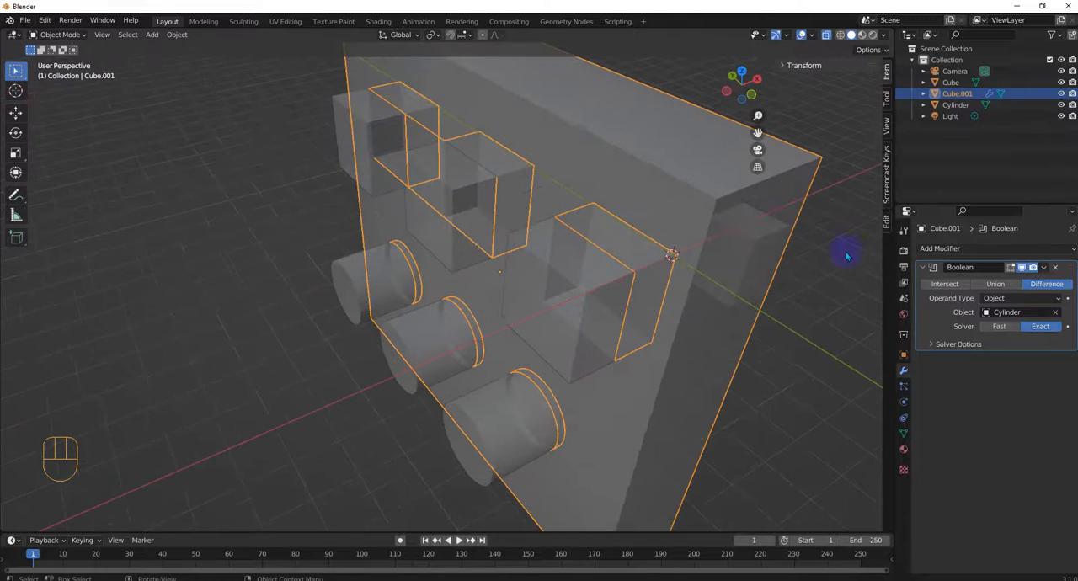
# Step: Apply the Boolean modifier on the wall and move the joined Cylinder object well clear of it
pyautogui.click(1043, 267)
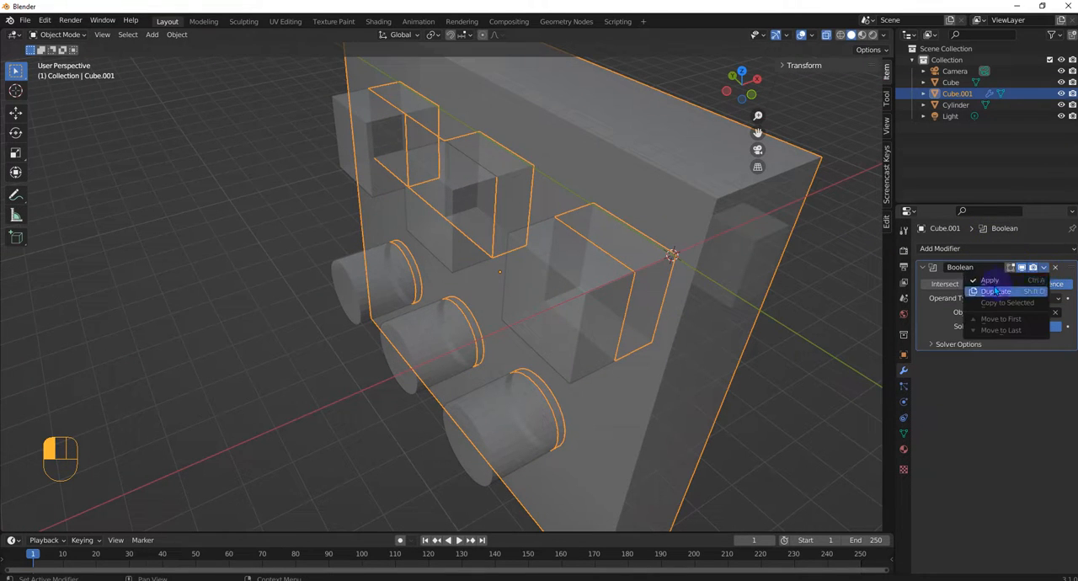
pyautogui.click(987, 282)
pyautogui.scroll(-4, 720, 275)
pyautogui.click(421, 288)
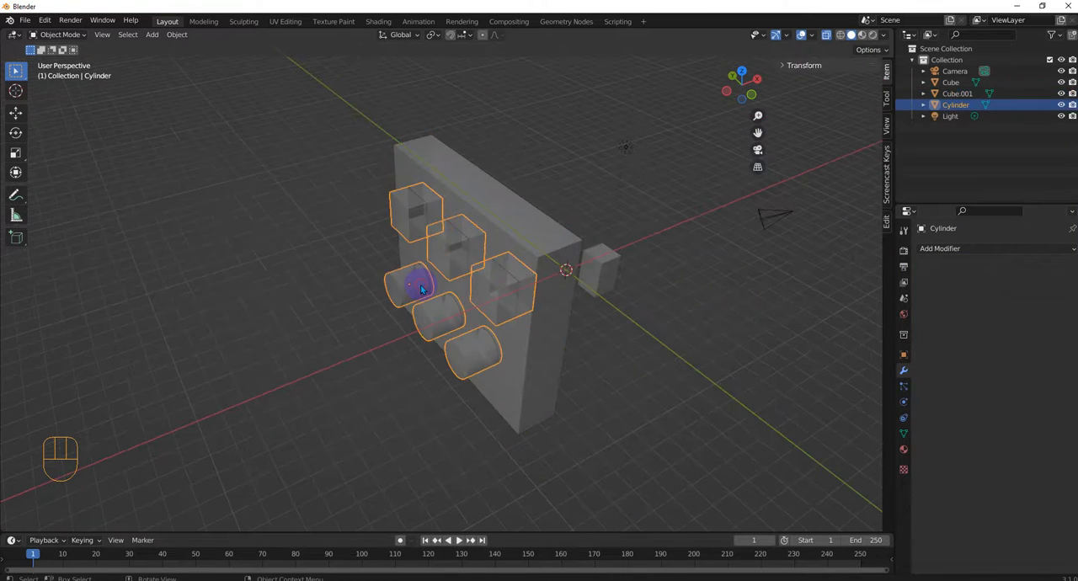
pyautogui.press('g')
pyautogui.click(156, 252)
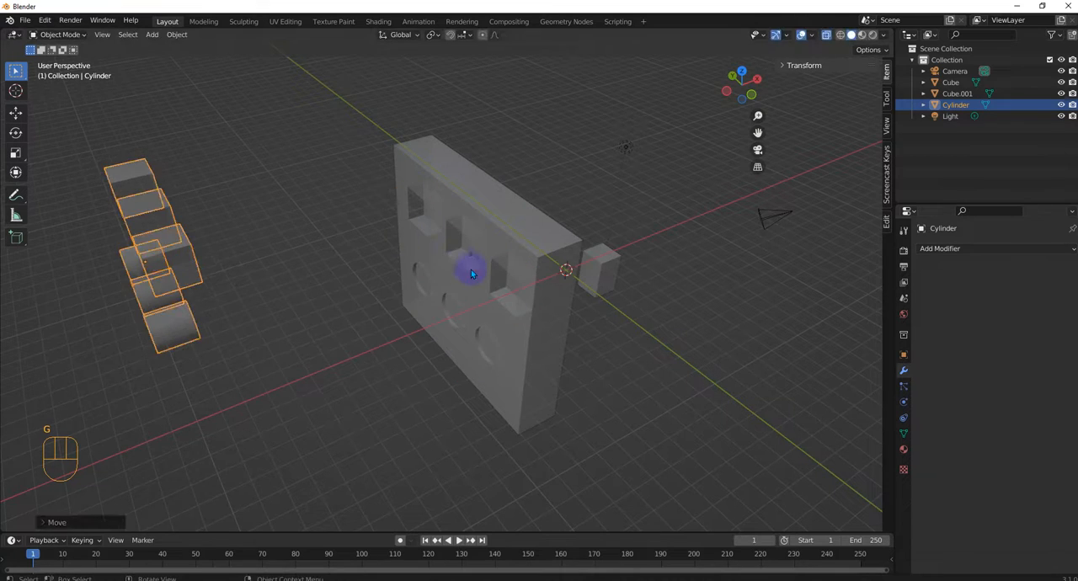
# Step: Select the wall with the cut openings, open its mesh in Edit Mode, and turn off X-ray display
pyautogui.scroll(1, 472, 269)
pyautogui.click(460, 281)
pyautogui.moveTo(460, 281); pyautogui.dragTo(548, 272, button='middle')
pyautogui.scroll(3, 447, 270)
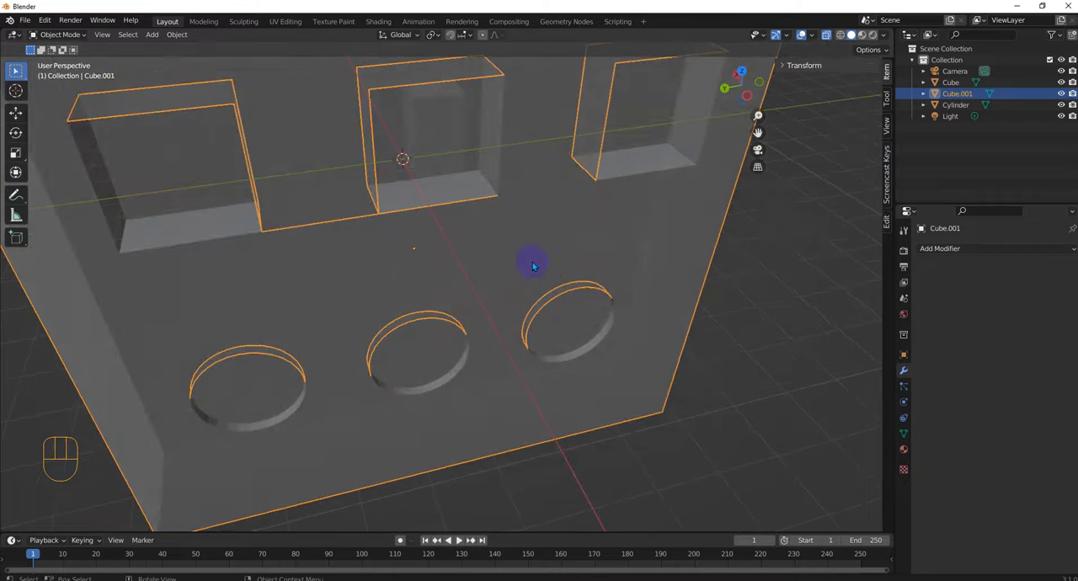
pyautogui.press('Tab')
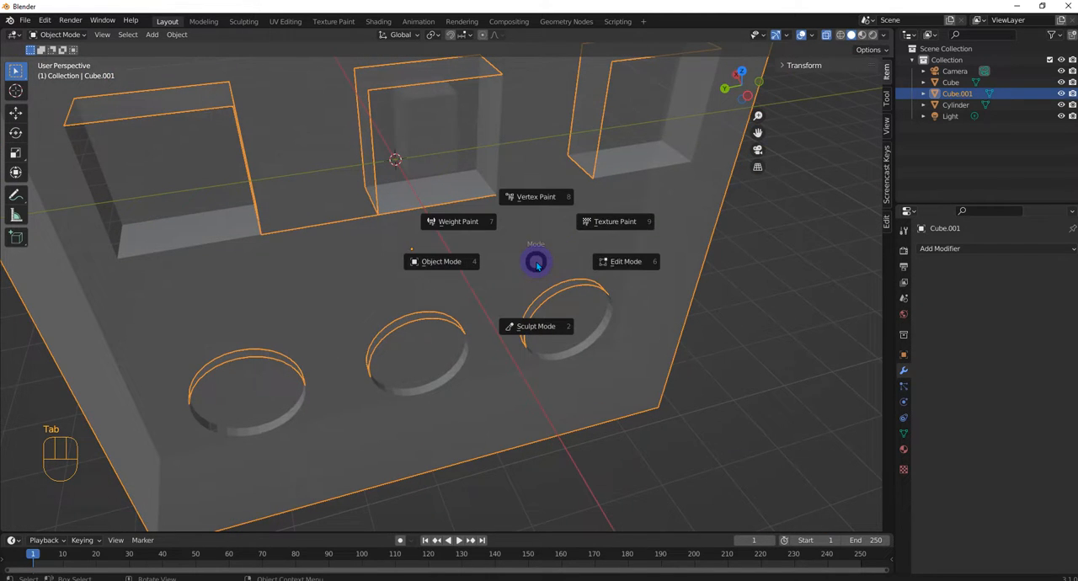
pyautogui.click(624, 261)
pyautogui.click(826, 34)
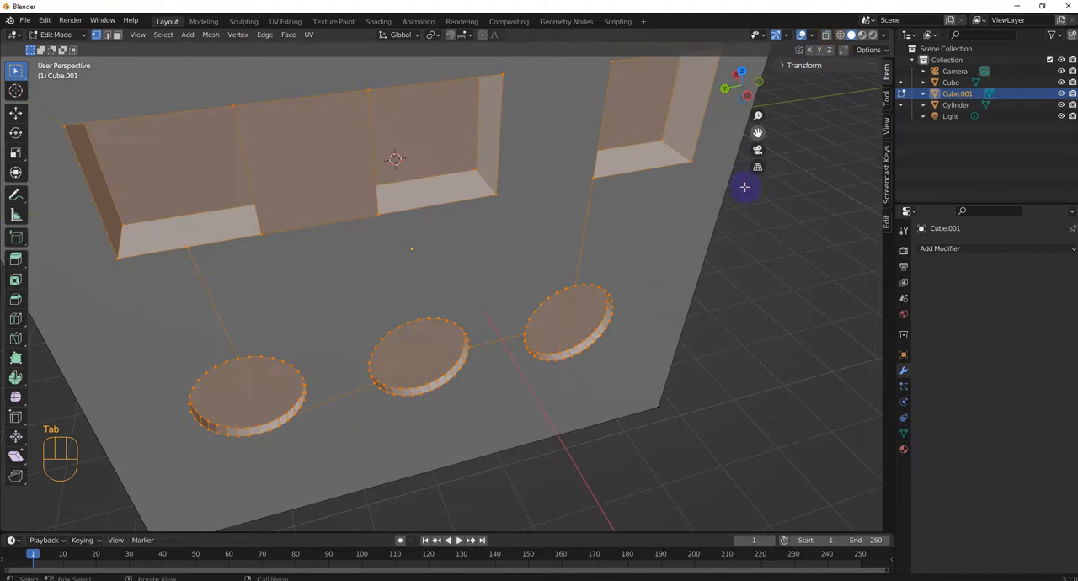
# Step: View the square and round recesses from the front and deselect all of the wall's geometry
pyautogui.moveTo(746, 186); pyautogui.dragTo(303, 231, button='middle')
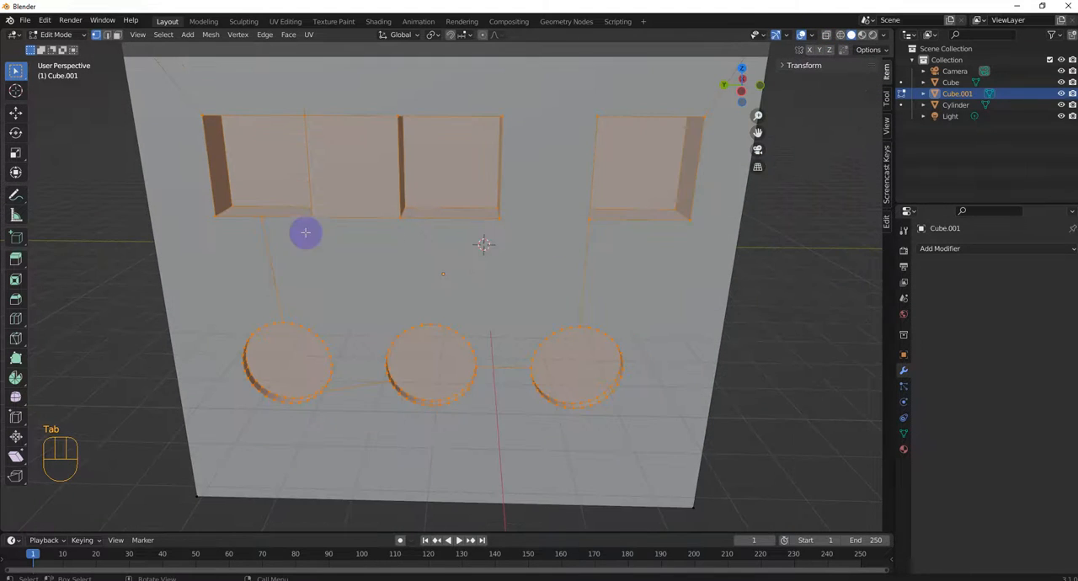
pyautogui.moveTo(615, 215); pyautogui.dragTo(623, 236, button='middle')
pyautogui.click(623, 236)
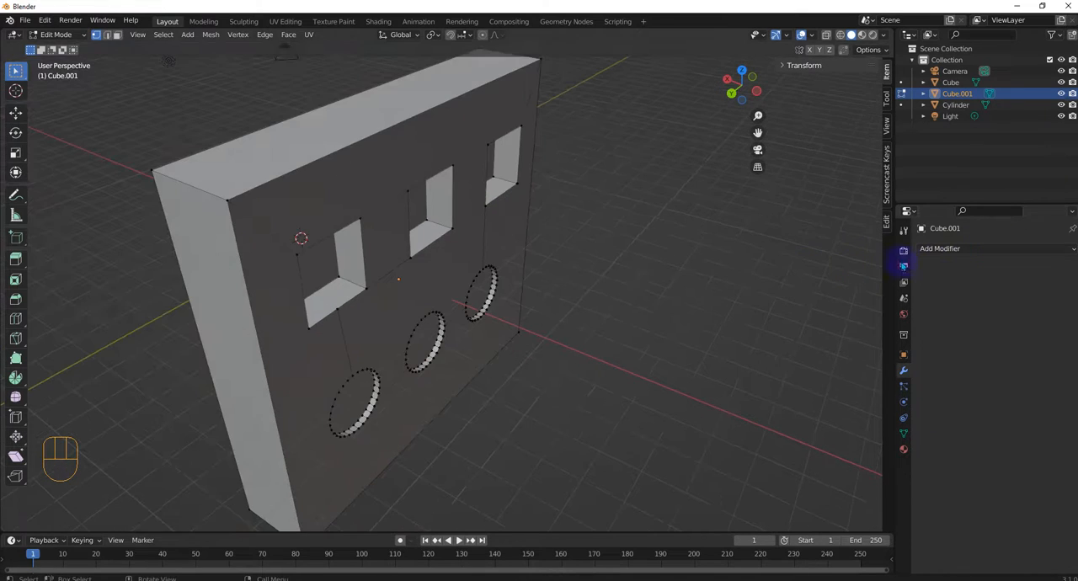
# Step: Add a new Boolean modifier to the wall, expand its solver options, and set the solver to Fast
pyautogui.click(944, 249)
pyautogui.click(839, 305)
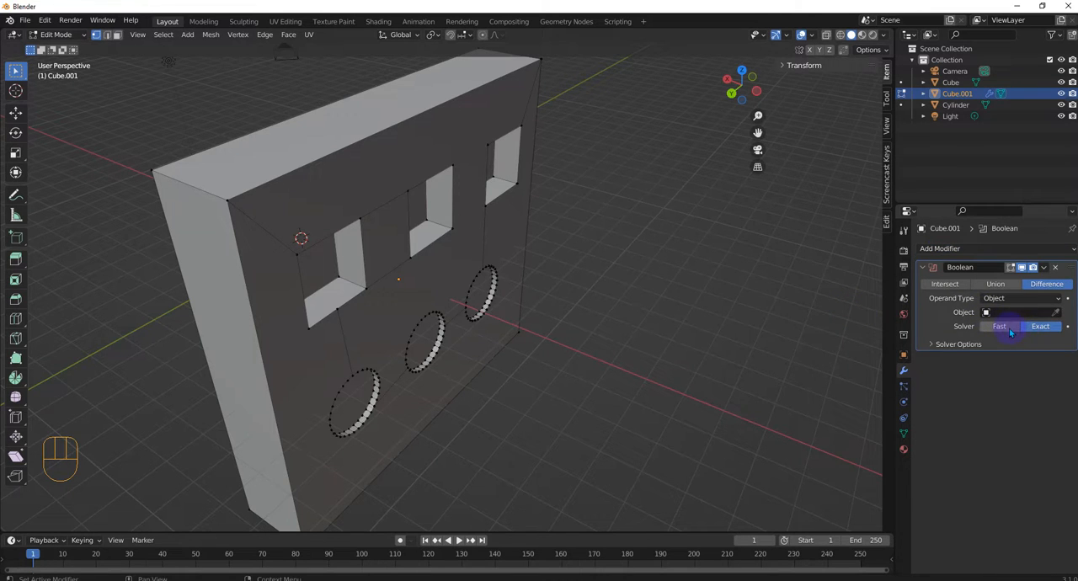
pyautogui.click(936, 343)
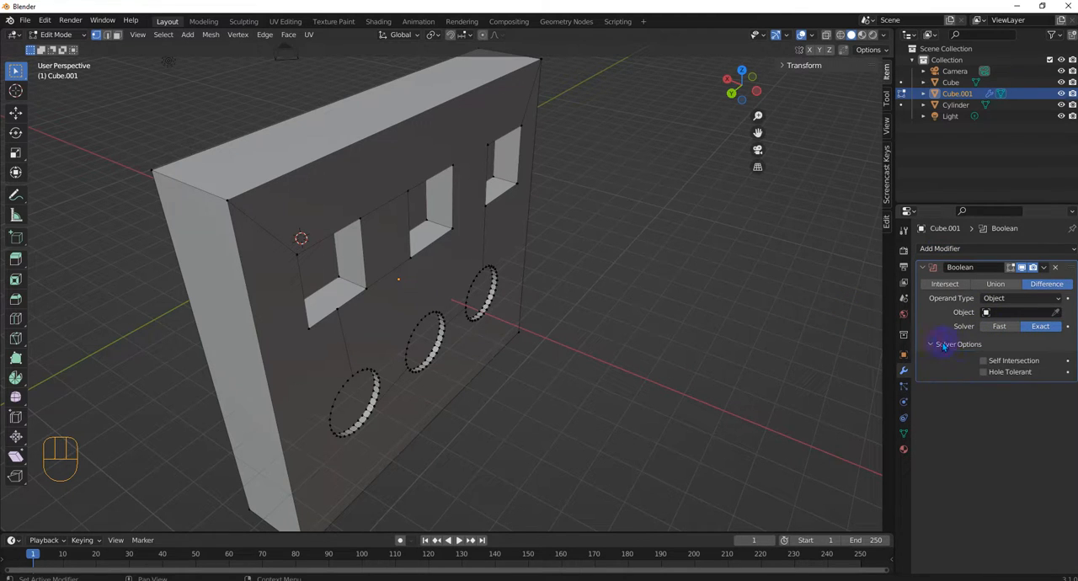
pyautogui.click(1008, 329)
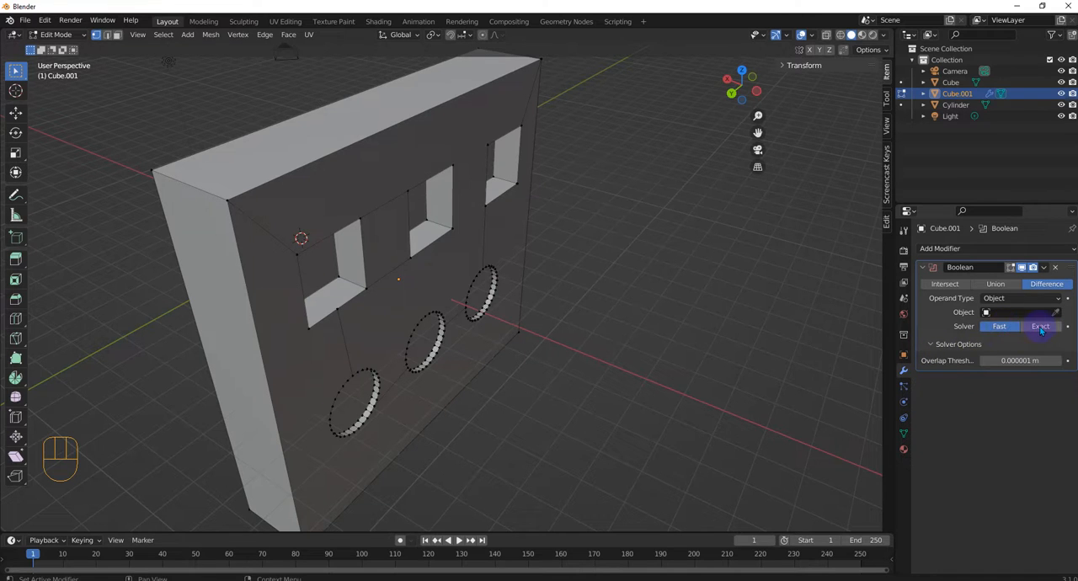